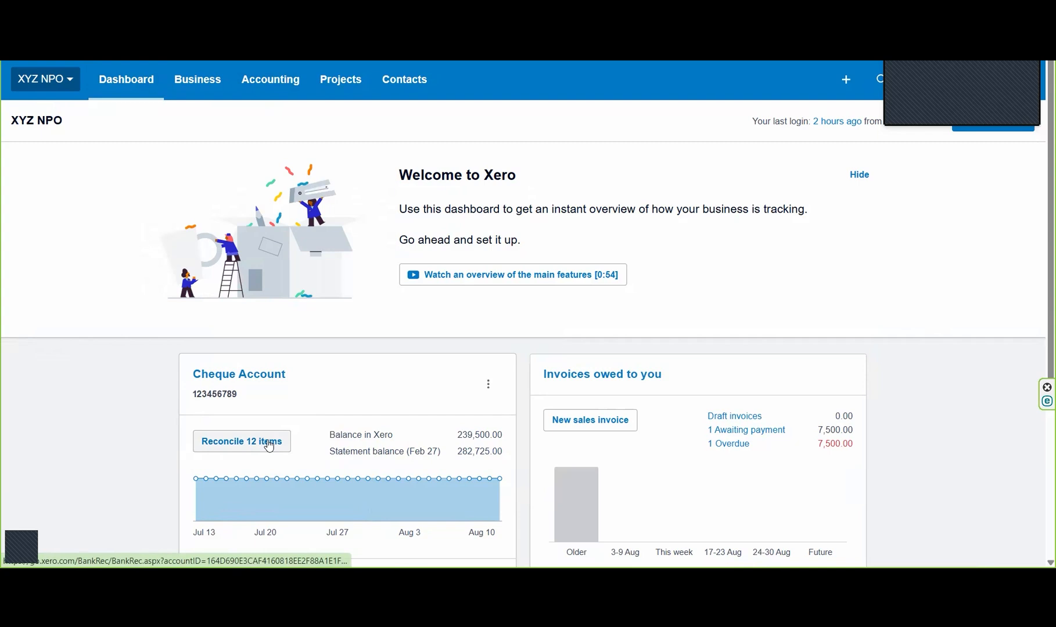
Step: Open the Cheque Account's items awaiting reconciliation and review the first bank statement lines
{"action": "left_click", "coordinate": [269, 446]}
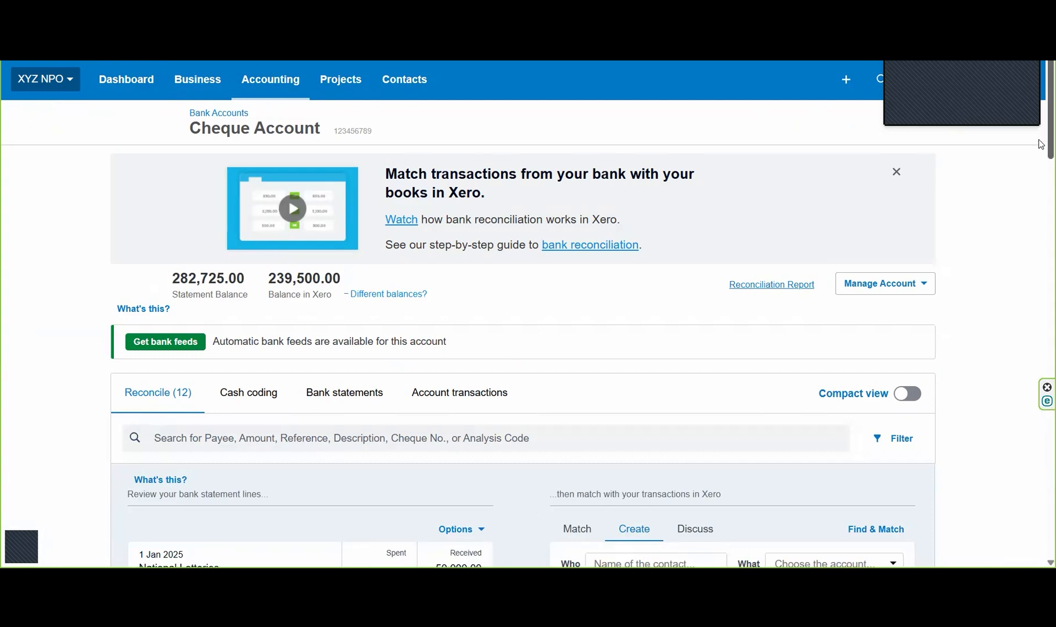
{"action": "scroll", "coordinate": [1040, 175], "scroll_direction": "down", "scroll_amount": 2}
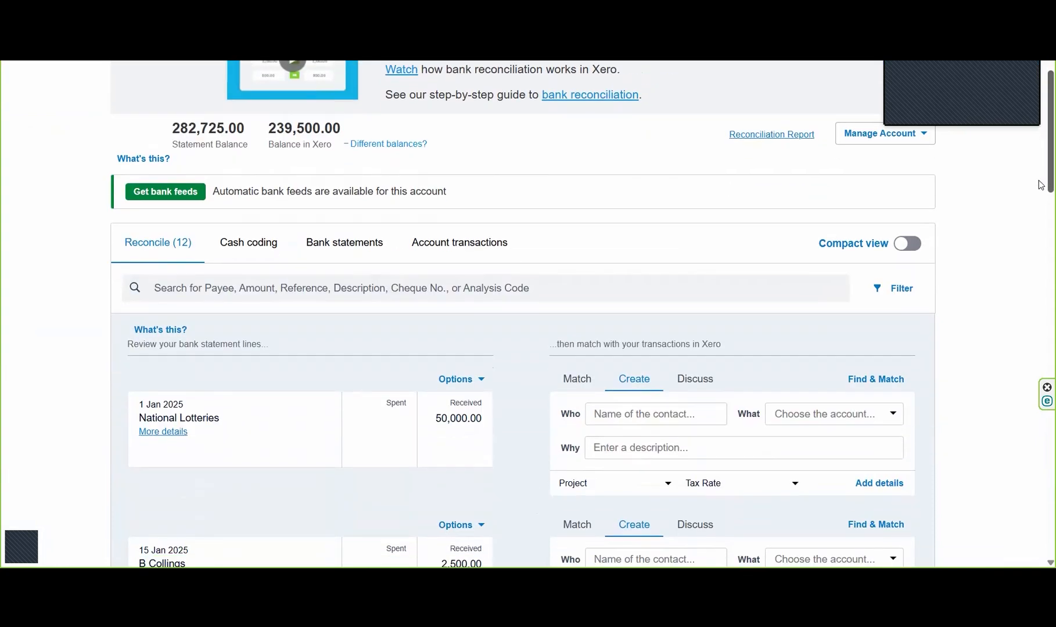
{"action": "scroll", "coordinate": [1040, 192], "scroll_direction": "down", "scroll_amount": 2}
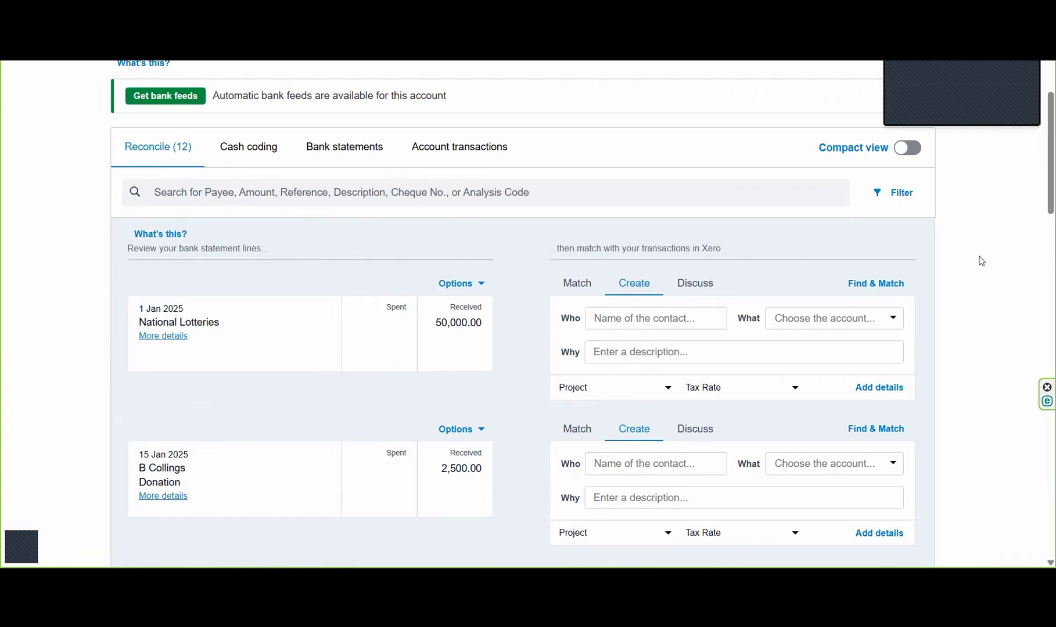
{"action": "scroll", "coordinate": [1040, 199], "scroll_direction": "down", "scroll_amount": 2}
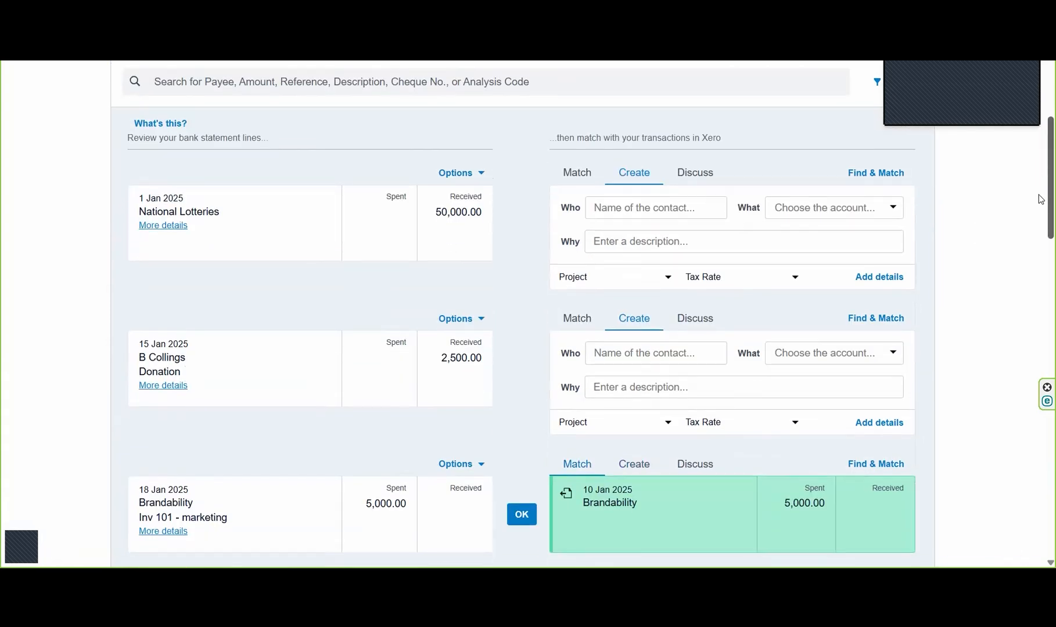
{"action": "scroll", "coordinate": [1040, 191], "scroll_direction": "up", "scroll_amount": 3}
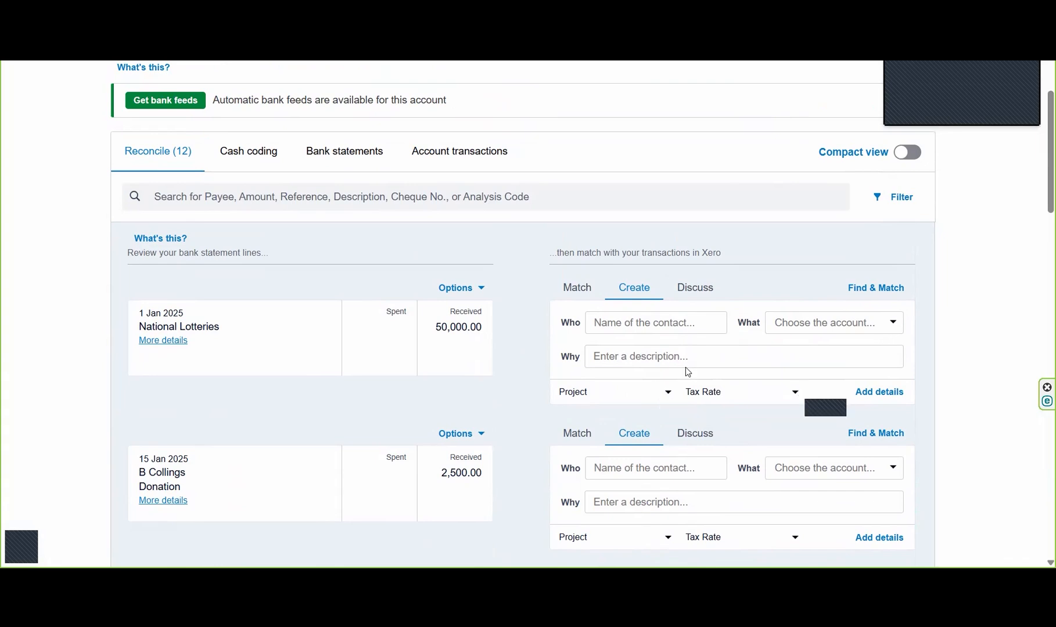
Step: For the 1 Jan 2025 receipt of 50,000.00, add National Lotteries as a new contact and choose account 202 - Donations received
{"action": "left_click", "coordinate": [646, 320]}
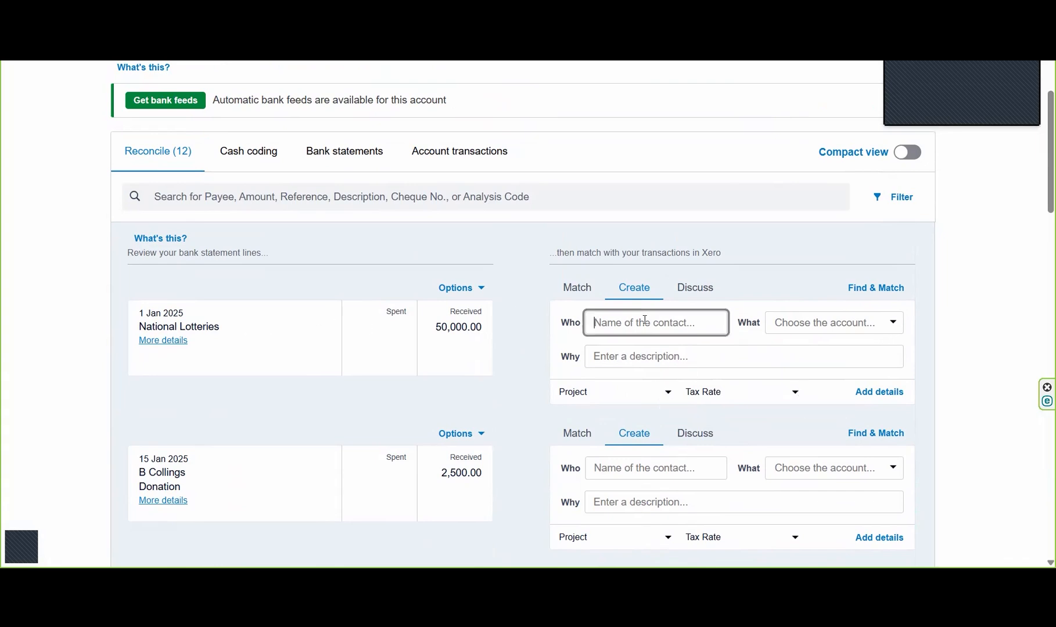
{"action": "type", "text": "Natio"}
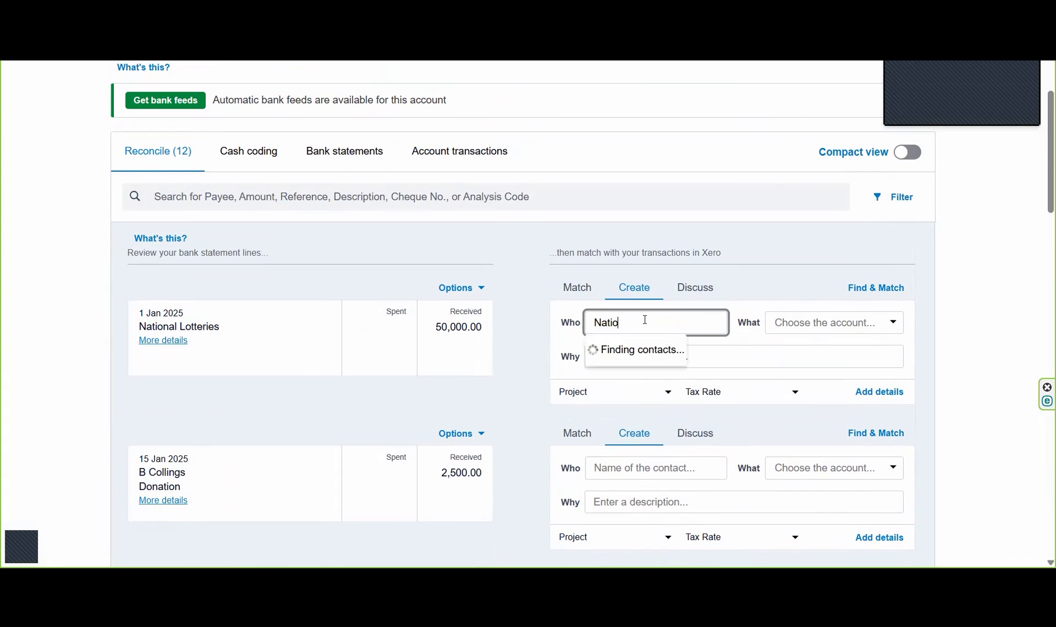
{"action": "type", "text": "nal Lotteries"}
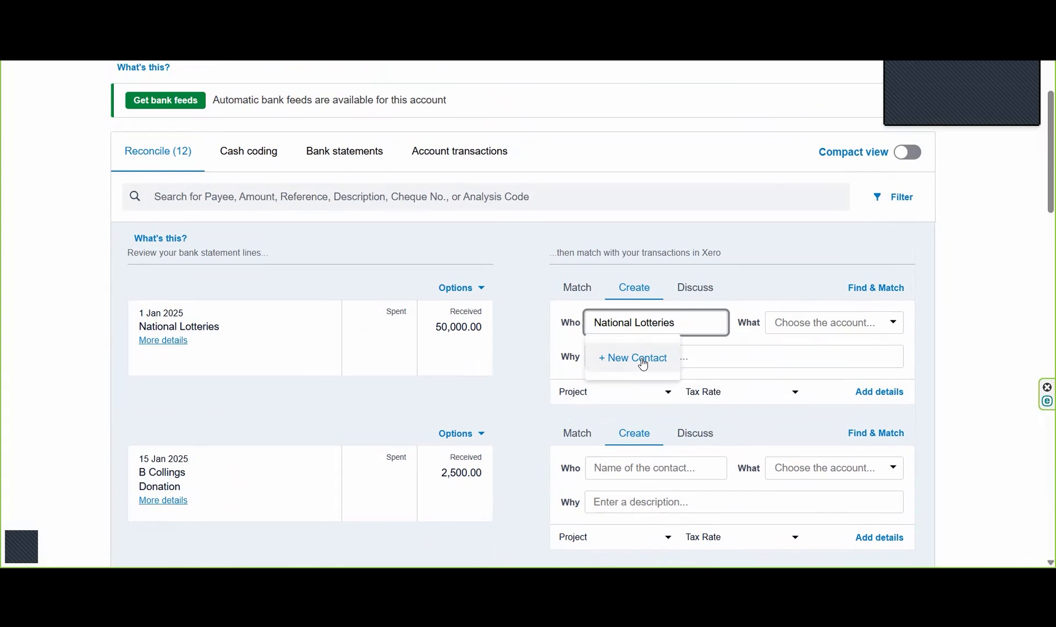
{"action": "left_click", "coordinate": [662, 358]}
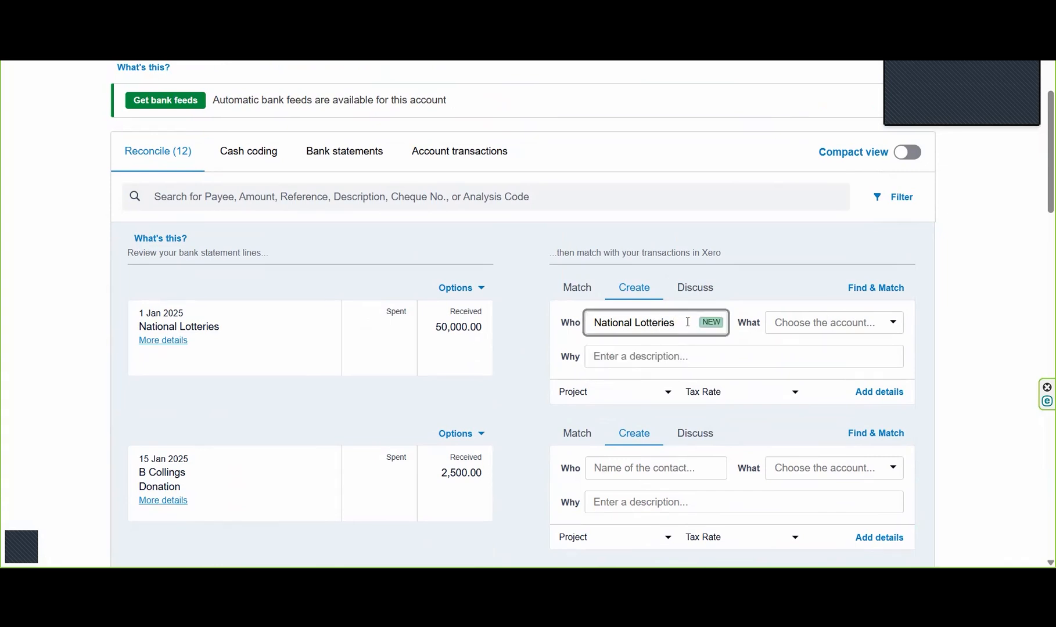
{"action": "left_click", "coordinate": [892, 325]}
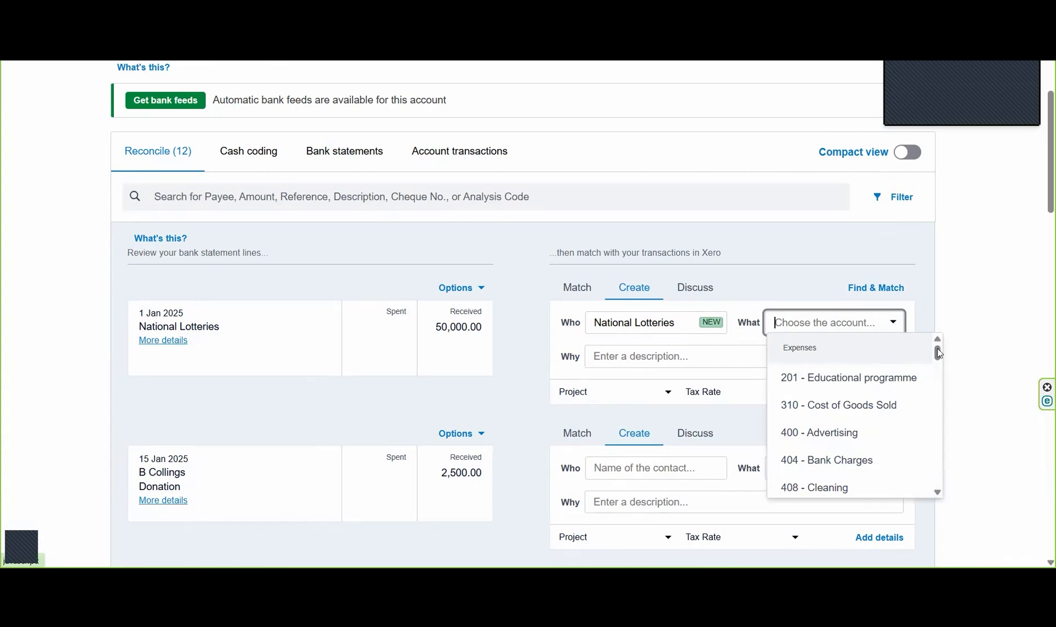
{"action": "left_click_drag", "start_coordinate": [939, 352], "coordinate": [969, 483]}
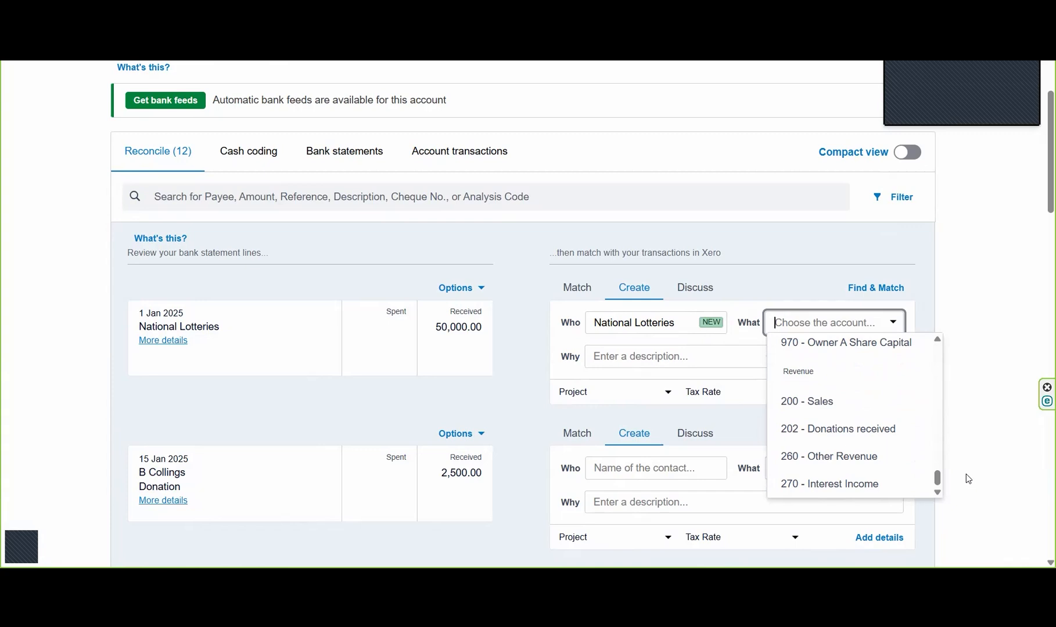
{"action": "left_click", "coordinate": [875, 437]}
Step: Copy the payee National Lotteries from the 1 Jan statement line into its description
{"action": "left_click", "coordinate": [635, 356]}
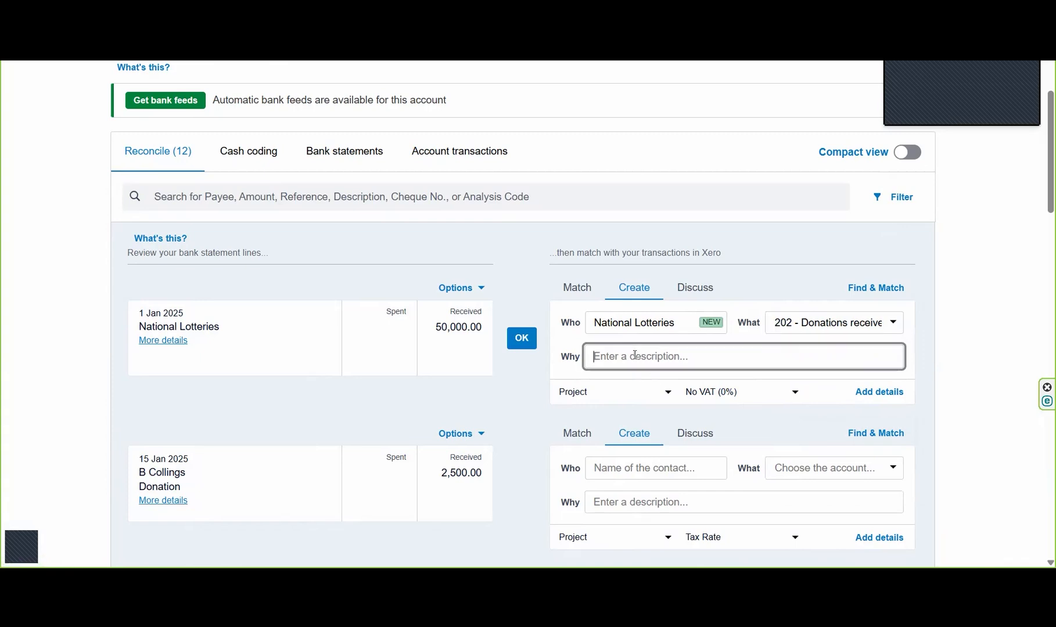
{"action": "left_click_drag", "start_coordinate": [138, 326], "coordinate": [230, 330]}
{"action": "key", "text": "ctrl+c"}
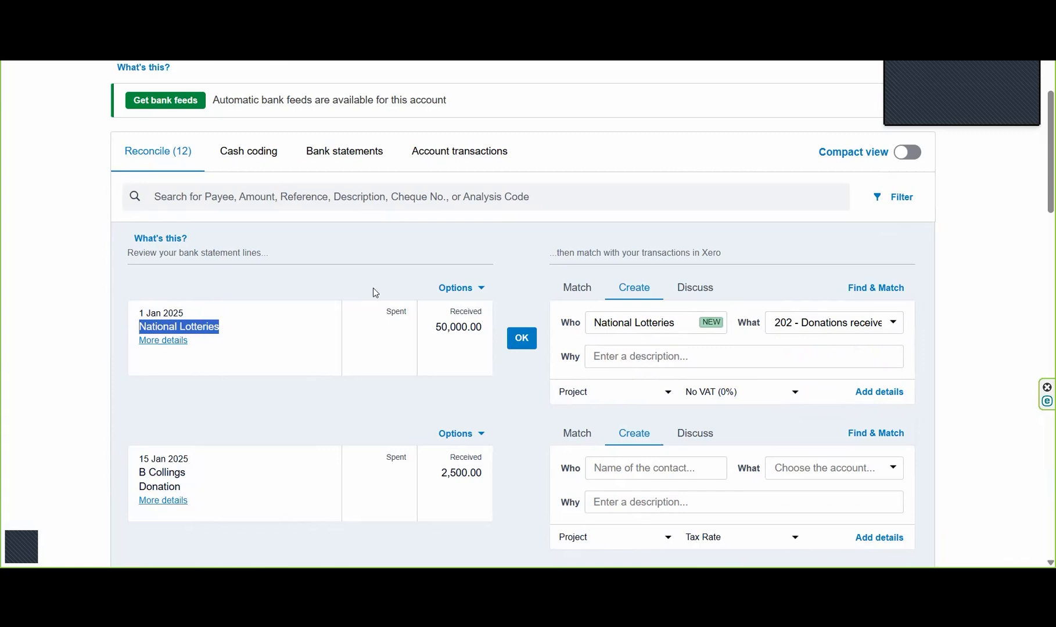
{"action": "left_click", "coordinate": [614, 356]}
{"action": "key", "text": "ctrl+v"}
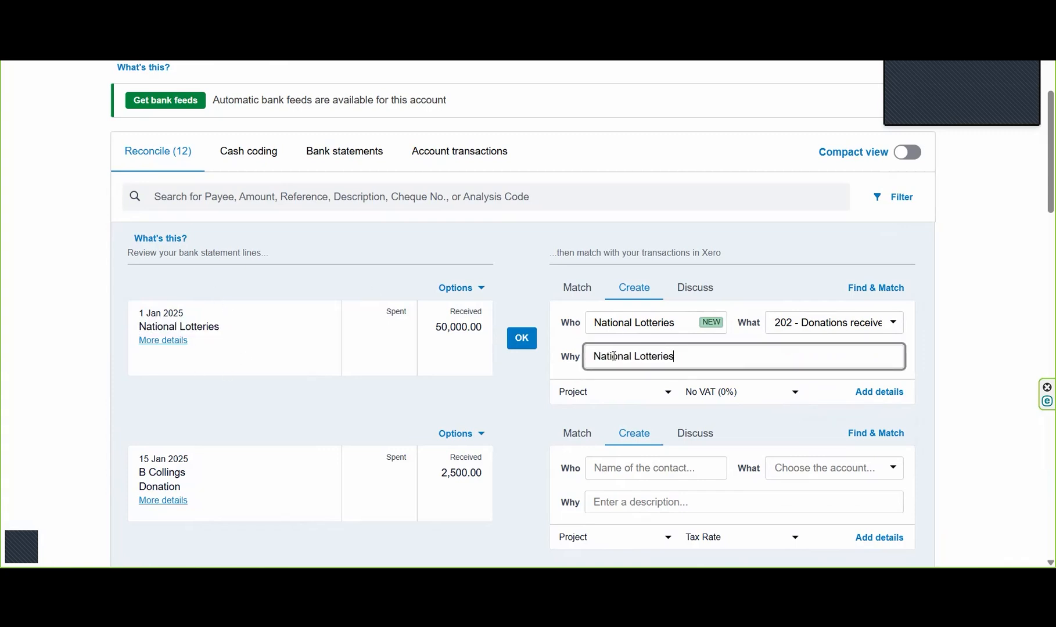
{"action": "left_click", "coordinate": [509, 398]}
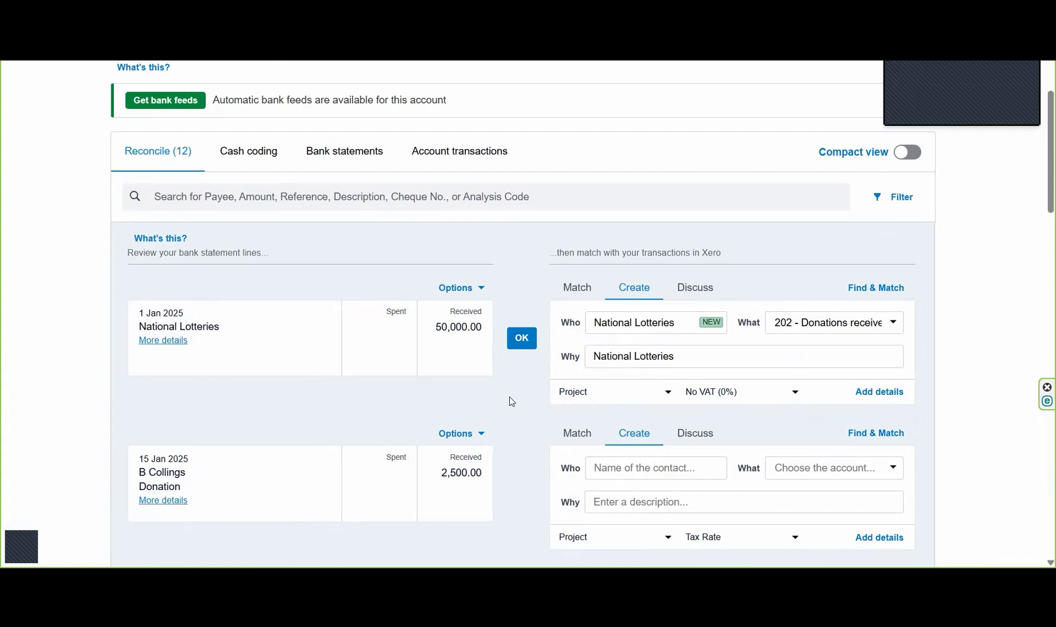
Step: Assign the National Lotteries receipt to Project B and reconcile it
{"action": "left_click", "coordinate": [668, 395]}
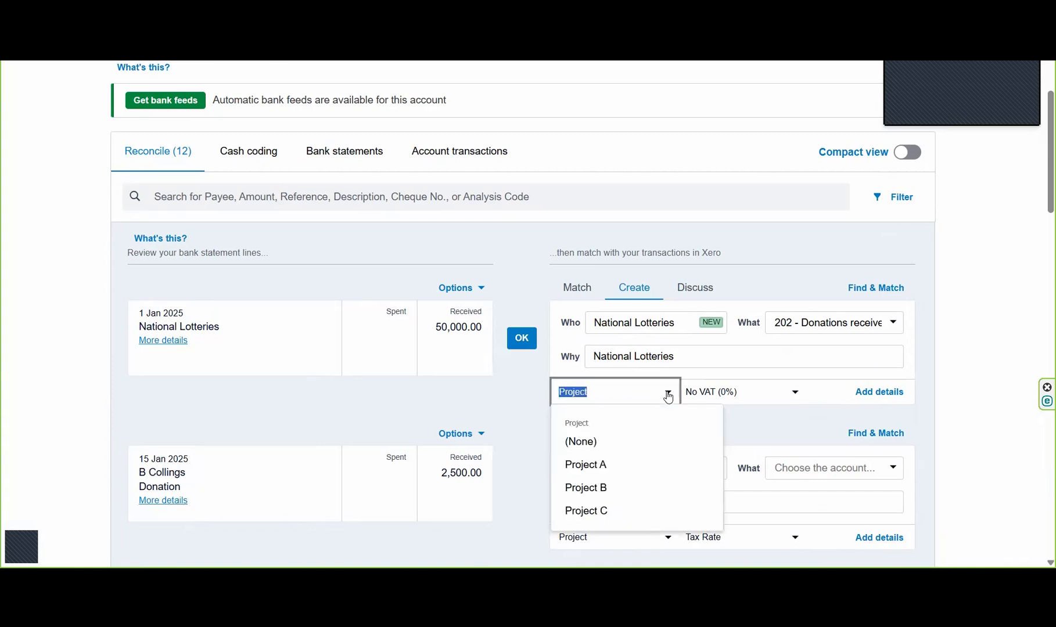
{"action": "left_click", "coordinate": [627, 486]}
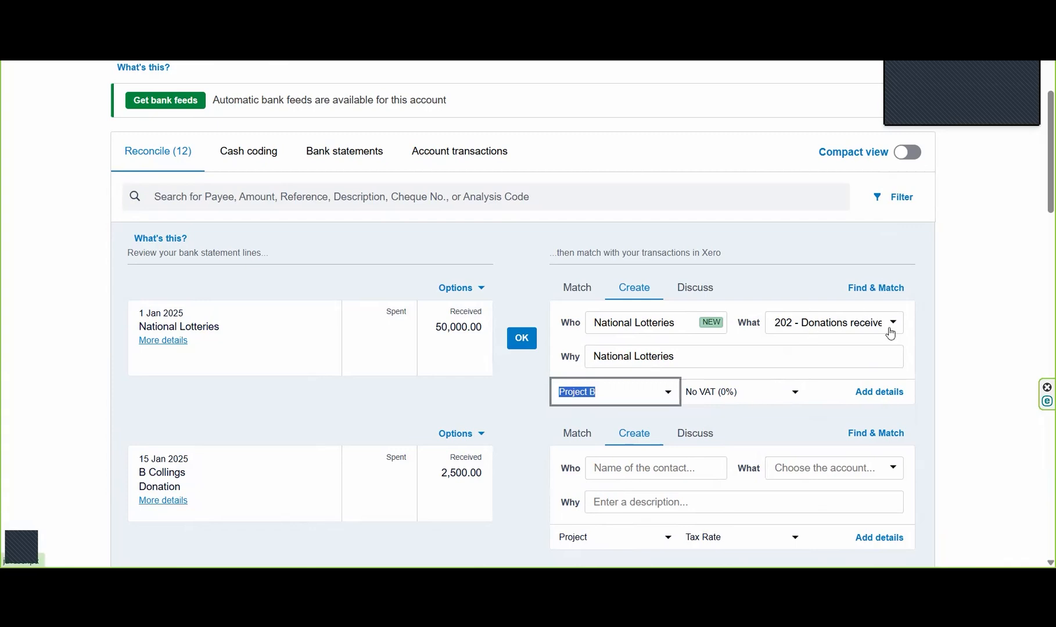
{"action": "left_click", "coordinate": [509, 404]}
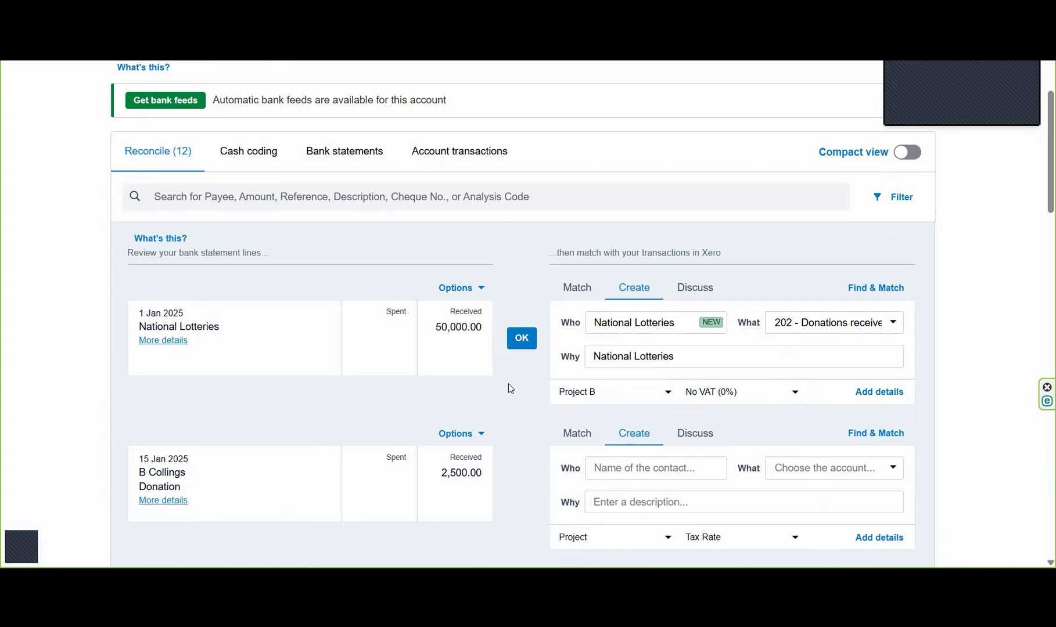
{"action": "left_click", "coordinate": [521, 339]}
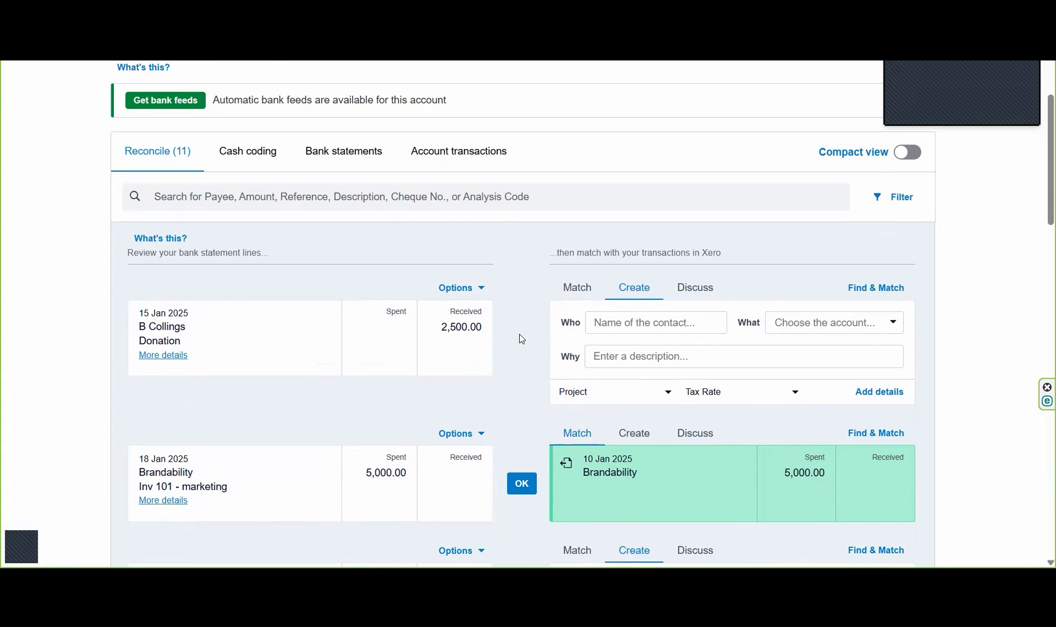
Step: Reconcile the 18 Jan 2025 Brandability payment of 5,000.00 with its suggested match
{"action": "scroll", "coordinate": [1040, 186], "scroll_direction": "down", "scroll_amount": 1}
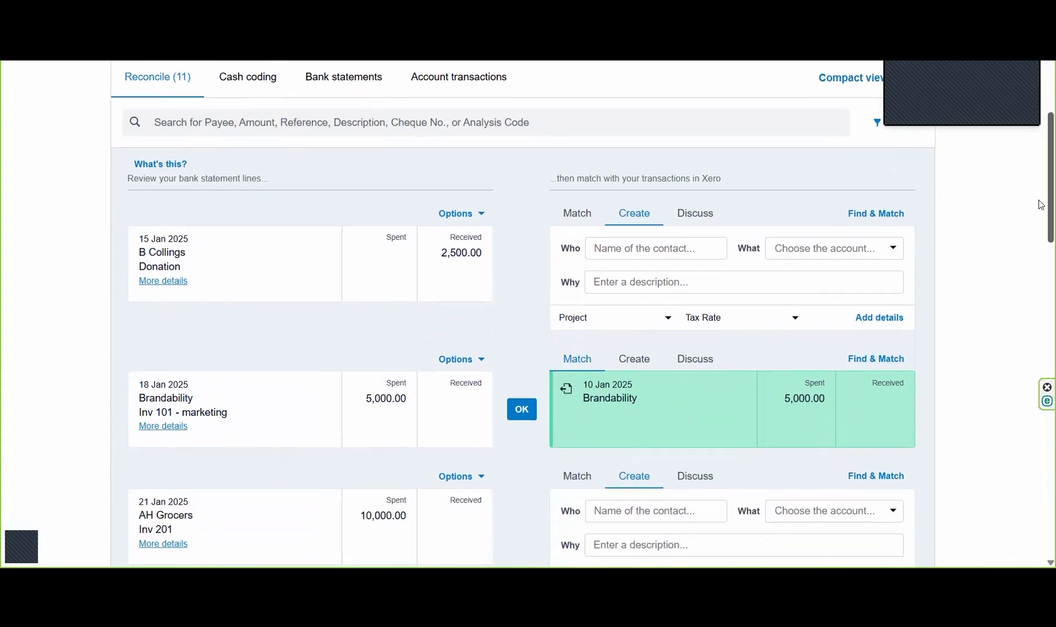
{"action": "scroll", "coordinate": [1040, 204], "scroll_direction": "down", "scroll_amount": 1}
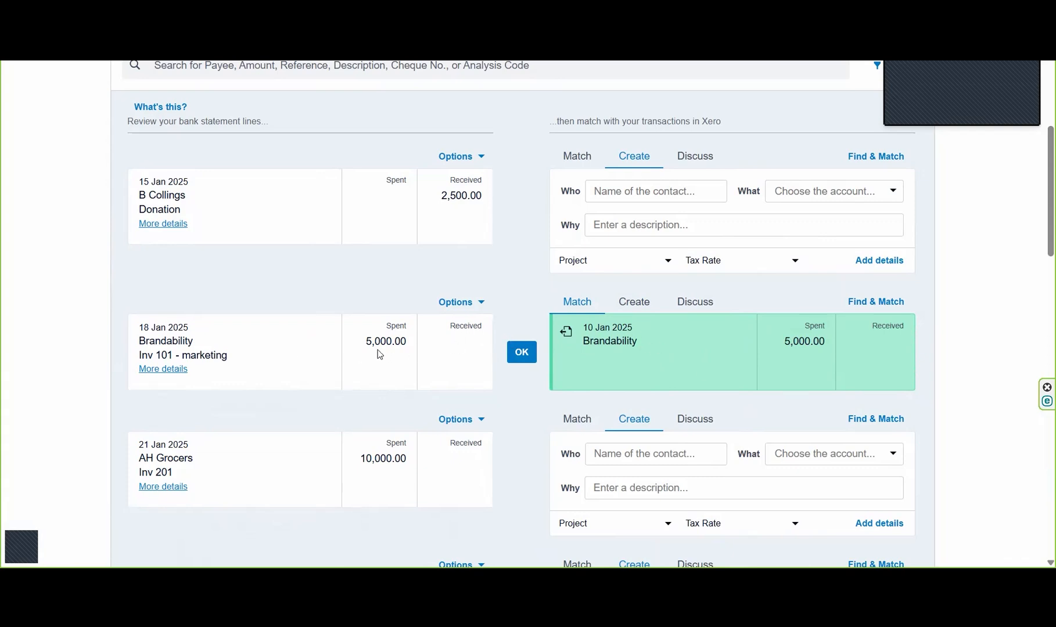
{"action": "left_click", "coordinate": [521, 353]}
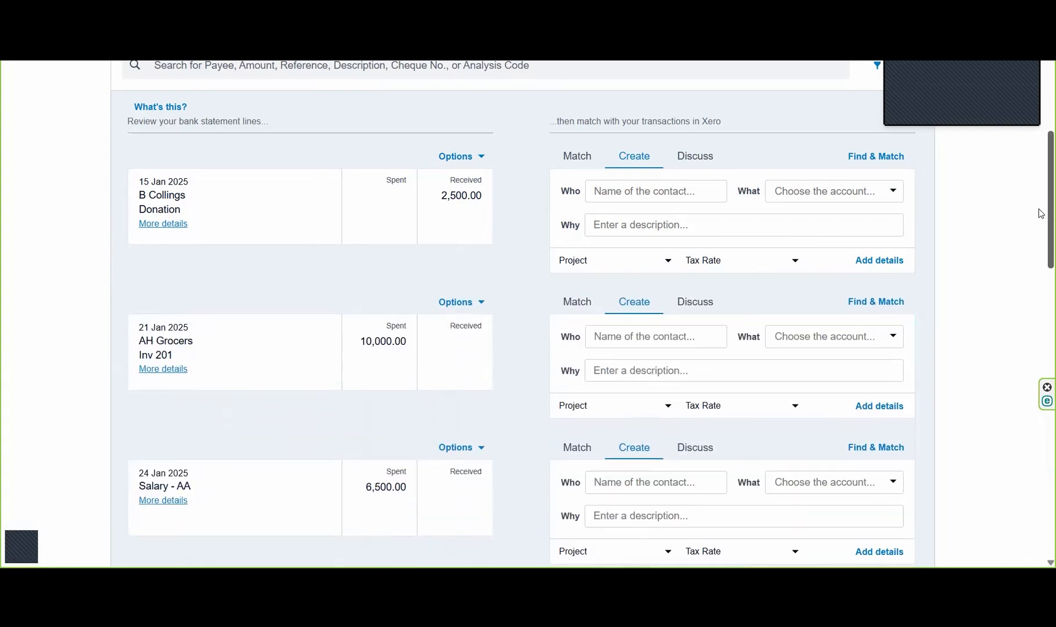
Step: For the 24 Jan 2025 salary payment, add the employee as a new contact and choose account 477 - Wages and Salaries
{"action": "scroll", "coordinate": [1040, 222], "scroll_direction": "down", "scroll_amount": 2}
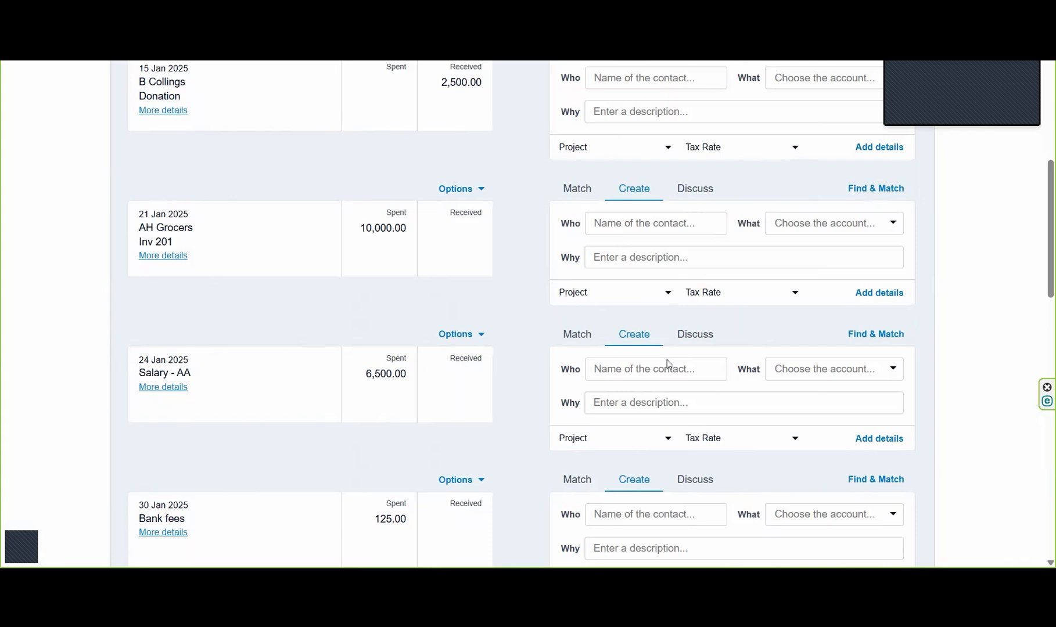
{"action": "left_click", "coordinate": [632, 369]}
{"action": "type", "text": "A Andersn"}
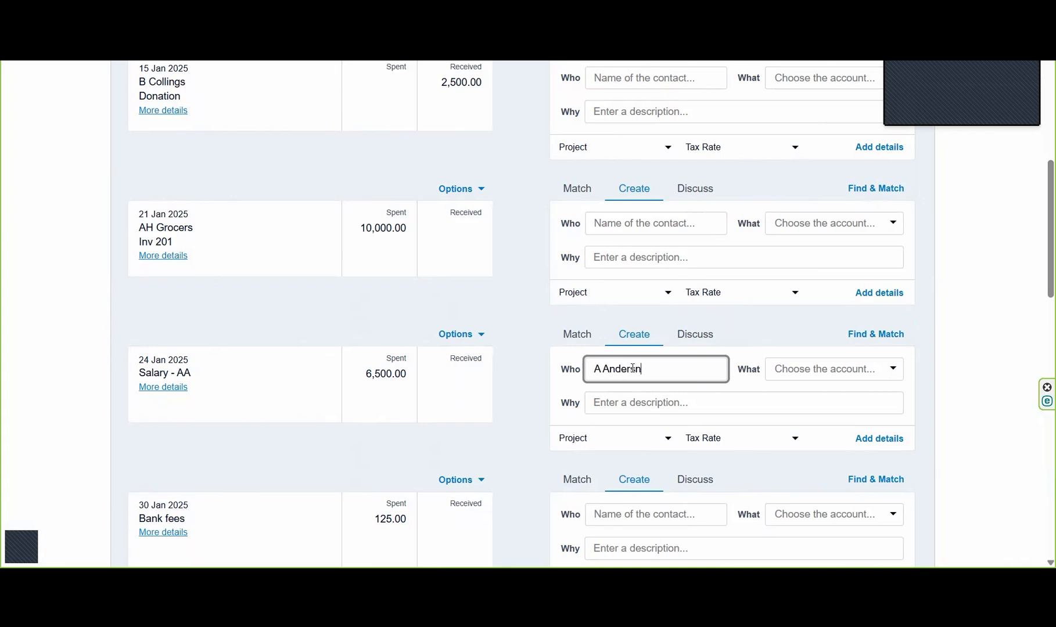
{"action": "key", "text": "BackSpace"}
{"action": "type", "text": "on"}
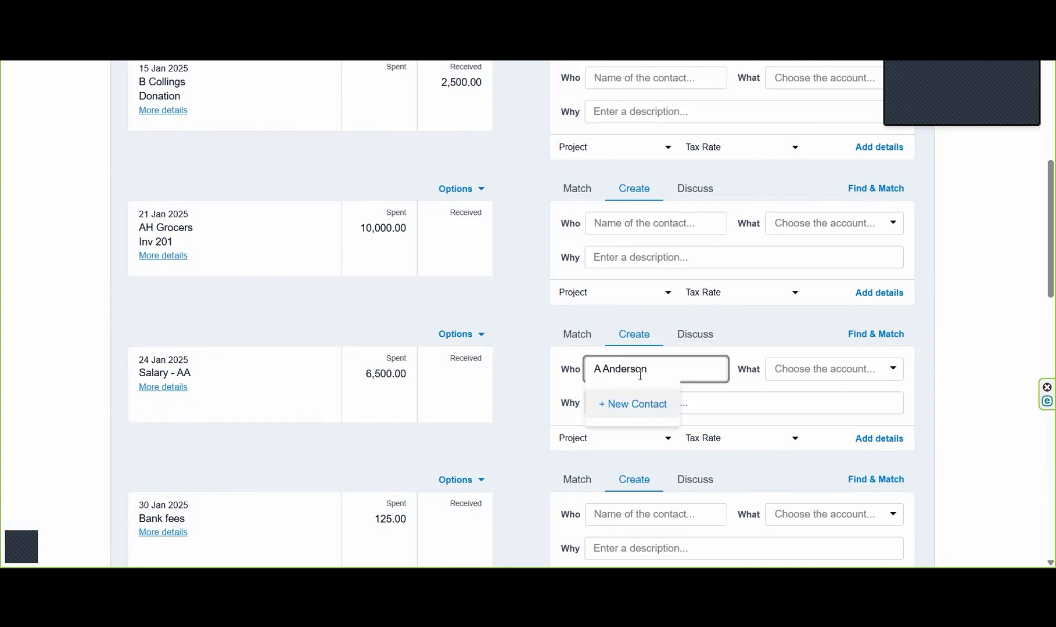
{"action": "key", "text": "Tab"}
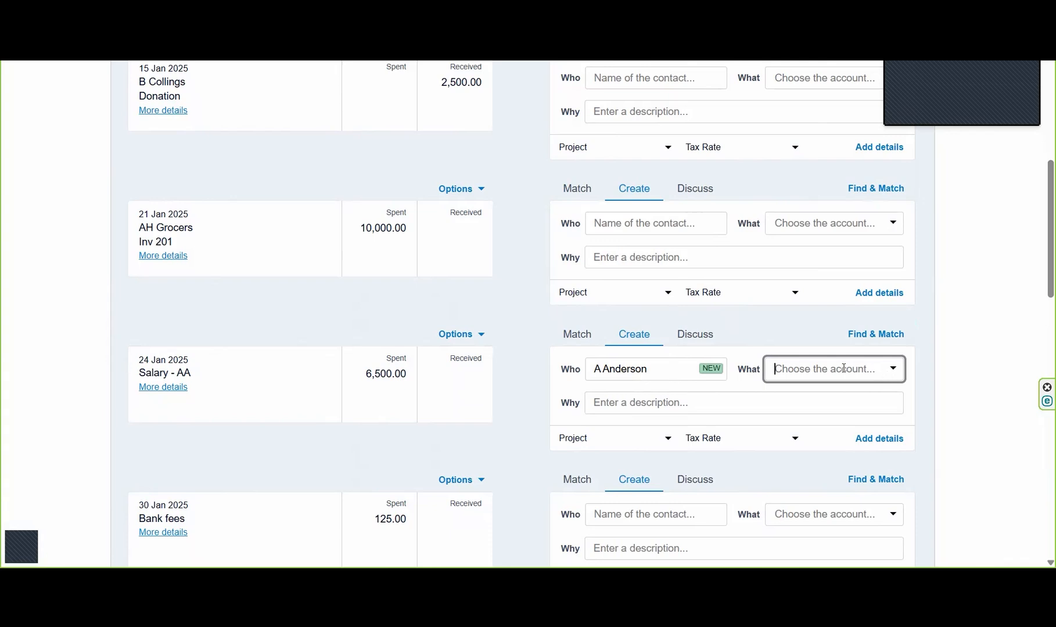
{"action": "type", "text": "sal"}
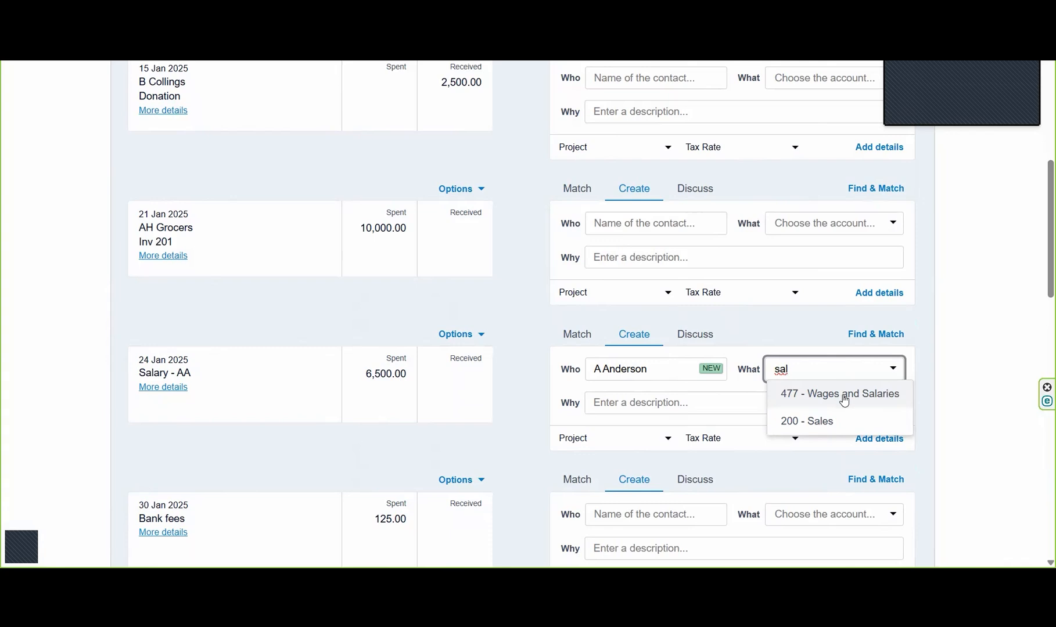
{"action": "left_click", "coordinate": [844, 395]}
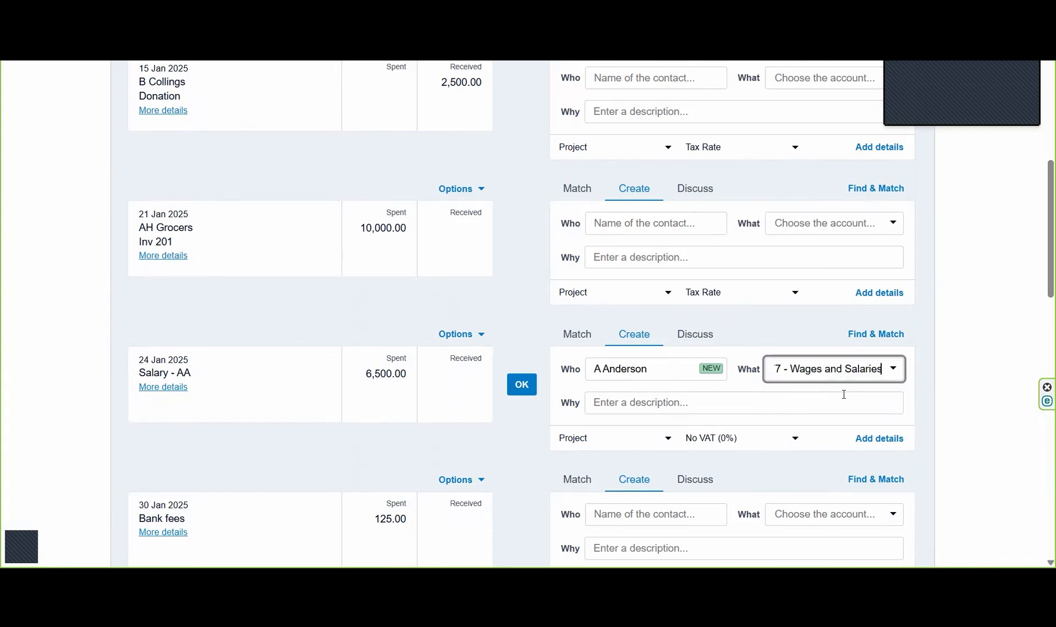
Step: Describe the 24 Jan payment as "Salary" followed by the employee's name, leave the project unassigned, and reconcile it
{"action": "left_click", "coordinate": [645, 410]}
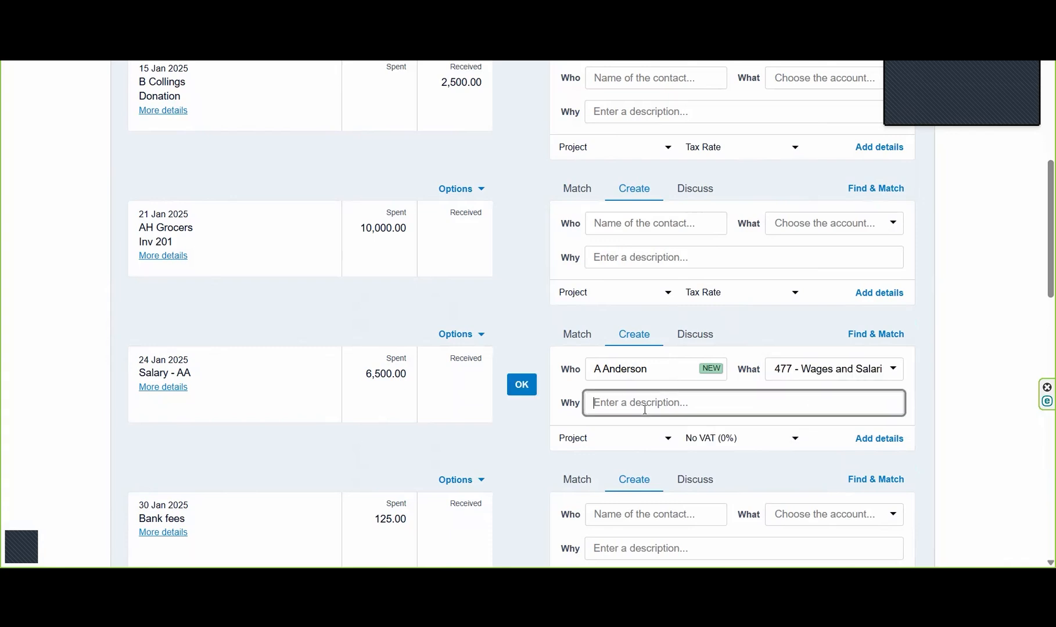
{"action": "type", "text": "Salary A Anders"}
{"action": "key", "text": "BackSpace"}
{"action": "type", "text": "rson"}
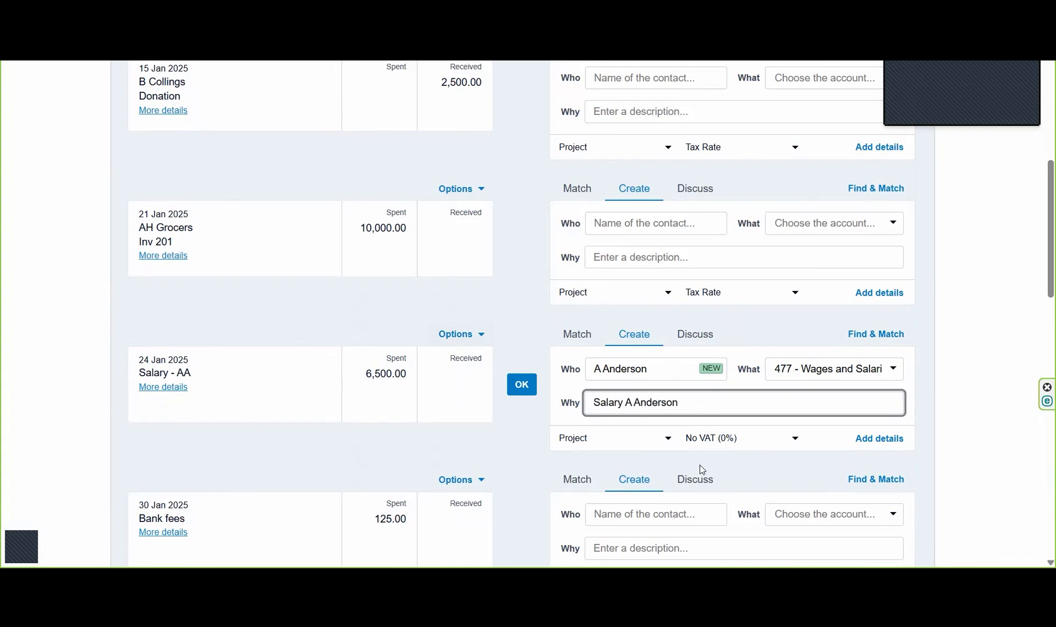
{"action": "left_click", "coordinate": [659, 447]}
{"action": "left_click", "coordinate": [615, 342]}
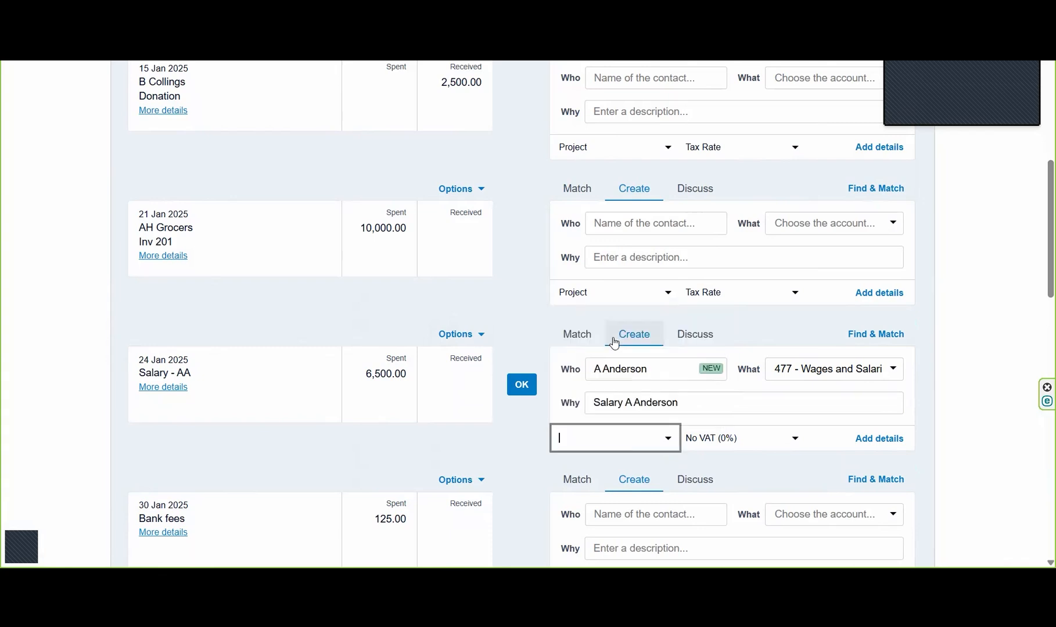
{"action": "left_click", "coordinate": [733, 410]}
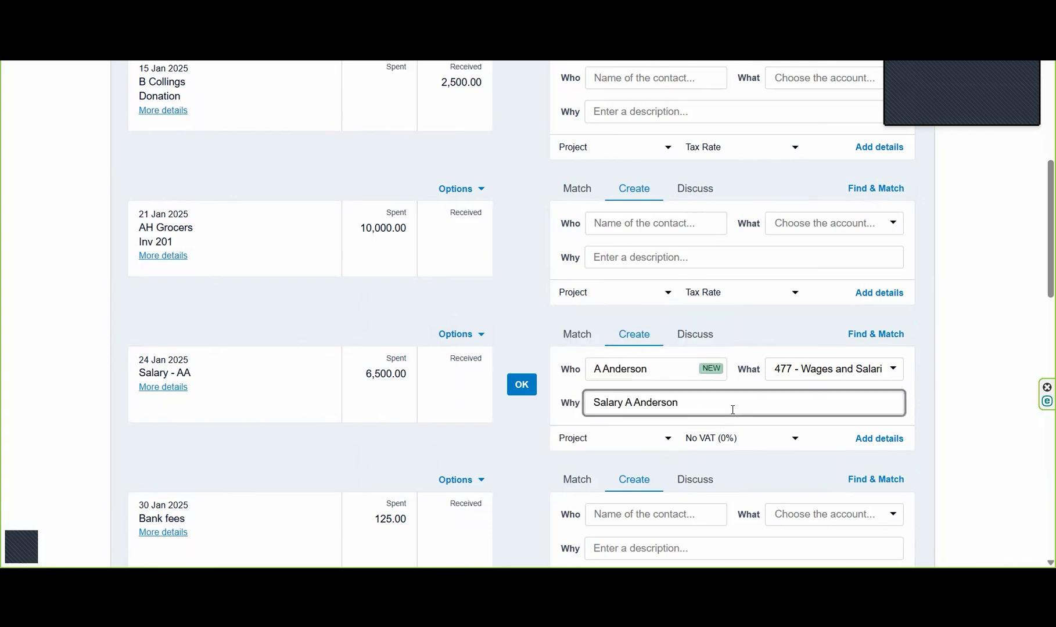
{"action": "left_click", "coordinate": [522, 385]}
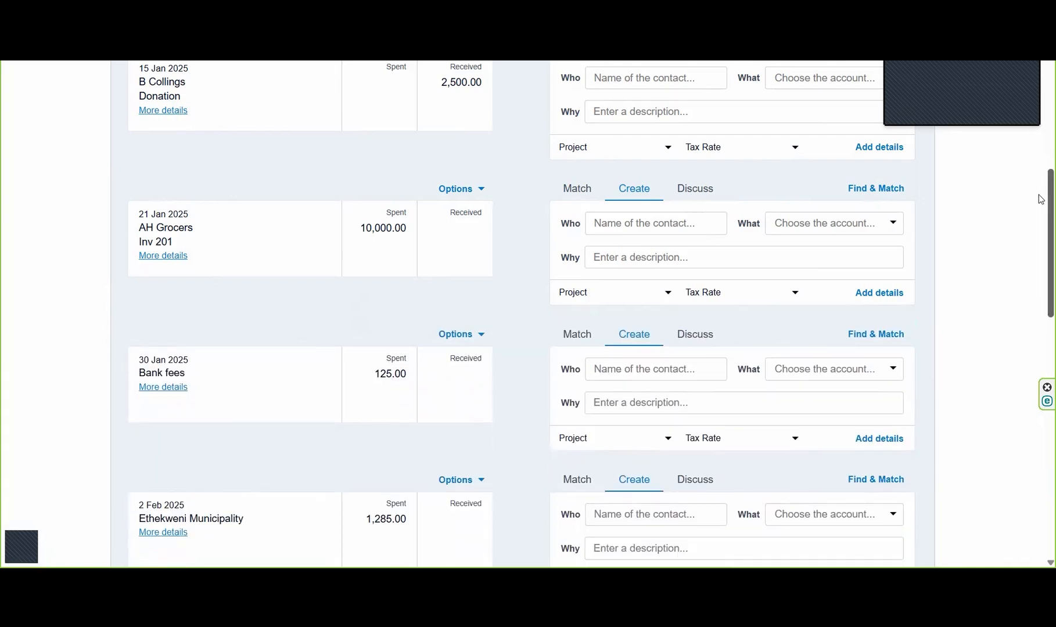
Step: Reconcile the 24 Feb 2025 salary payment of 6,500.00 using the suggested previous entry
{"action": "scroll", "coordinate": [1040, 194], "scroll_direction": "down", "scroll_amount": 2}
{"action": "left_click_drag", "start_coordinate": [1040, 235], "coordinate": [1040, 351]}
{"action": "scroll", "coordinate": [1040, 351], "scroll_direction": "down", "scroll_amount": 3}
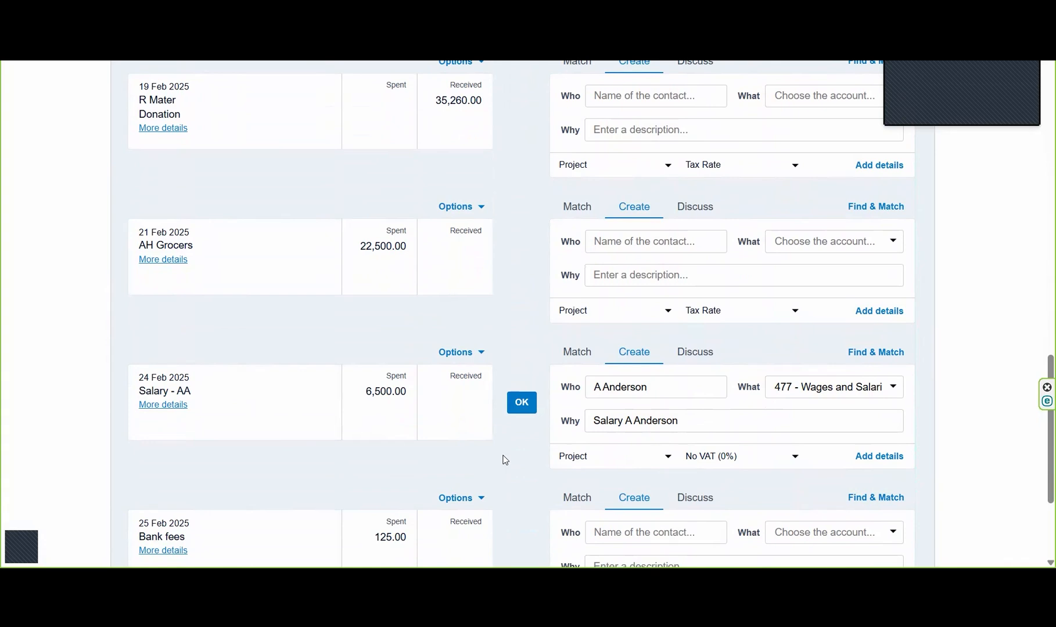
{"action": "left_click", "coordinate": [518, 412]}
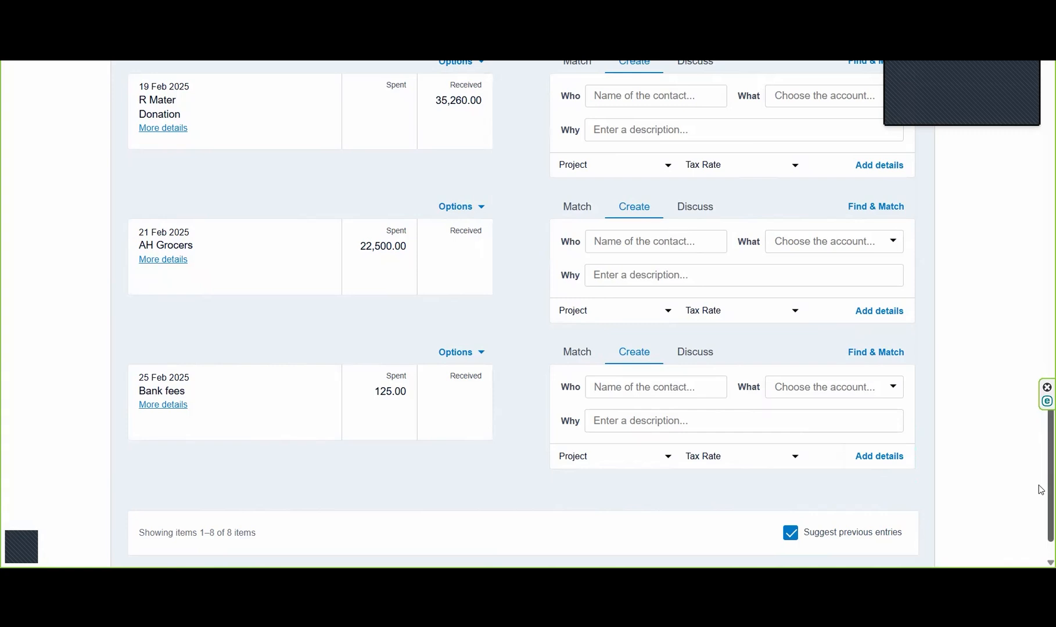
Step: For the 30 Jan 2025 bank fees of 125.00, enter FNB as the contact and choose account 404 - Bank Charges
{"action": "scroll", "coordinate": [1040, 490], "scroll_direction": "up", "scroll_amount": 10}
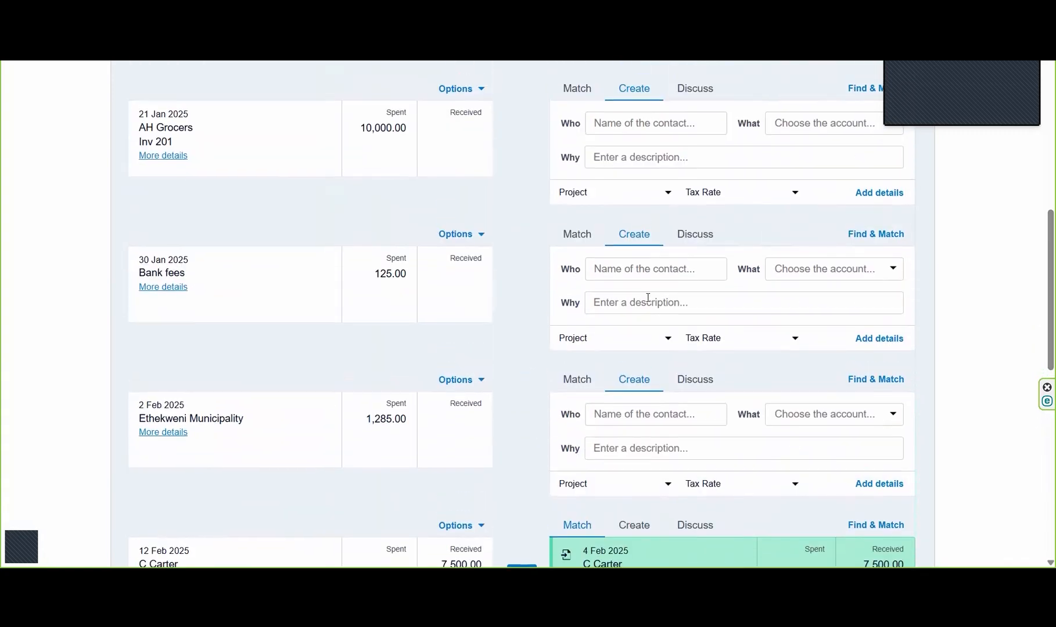
{"action": "left_click", "coordinate": [634, 266]}
{"action": "type", "text": "N"}
{"action": "key", "text": "BackSpace"}
{"action": "type", "text": "FNB"}
{"action": "key", "text": "Tab"}
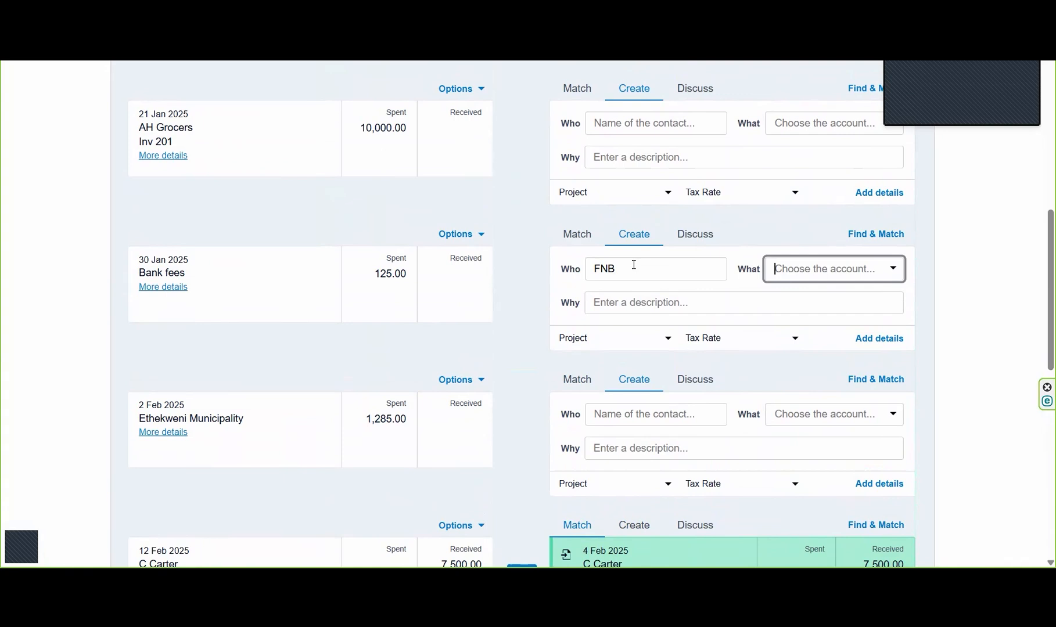
{"action": "type", "text": "bank"}
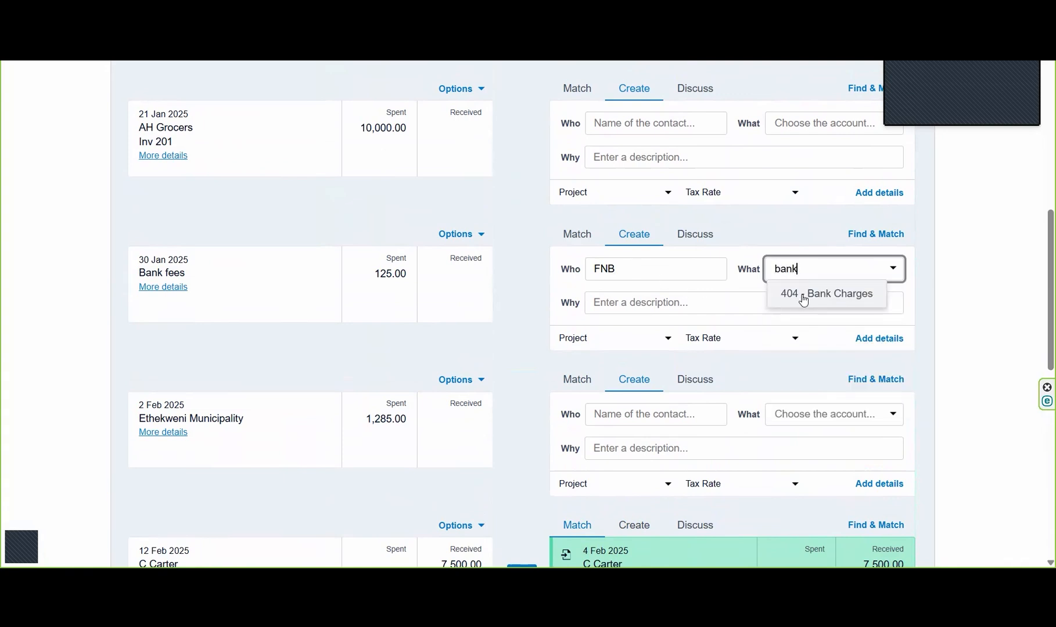
{"action": "left_click", "coordinate": [803, 300]}
Step: Describe the 30 Jan 2025 payment as "Bank fees" and reconcile it
{"action": "left_click", "coordinate": [650, 305]}
{"action": "type", "text": "Bank fees"}
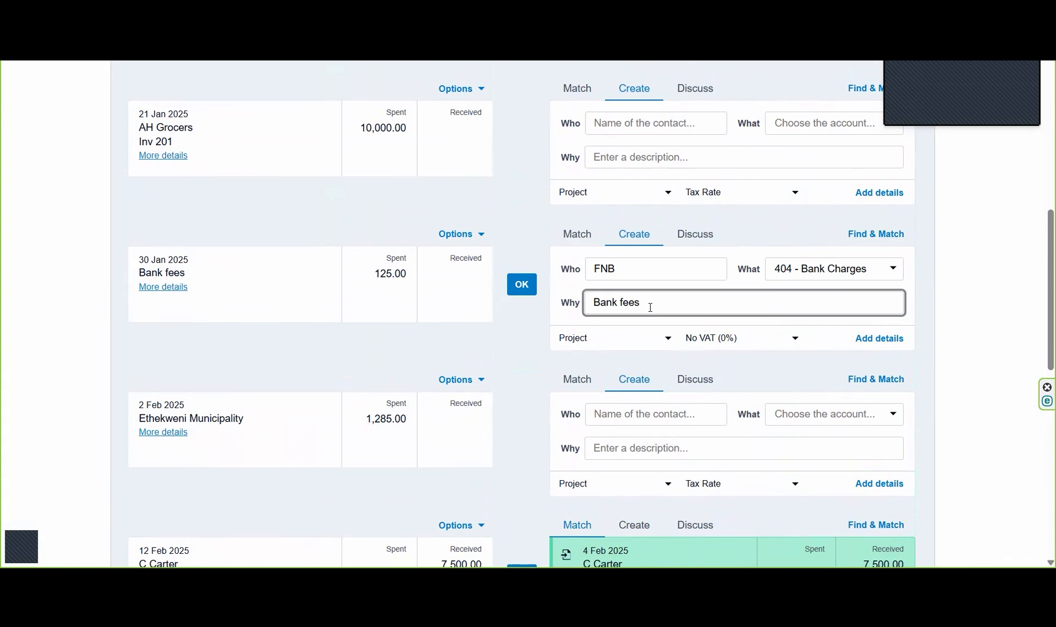
{"action": "left_click", "coordinate": [521, 285]}
Step: Reconcile the 25 Feb 2025 bank fees of 125.00 using the suggested previous entry
{"action": "scroll", "coordinate": [1040, 321], "scroll_direction": "down", "scroll_amount": 2}
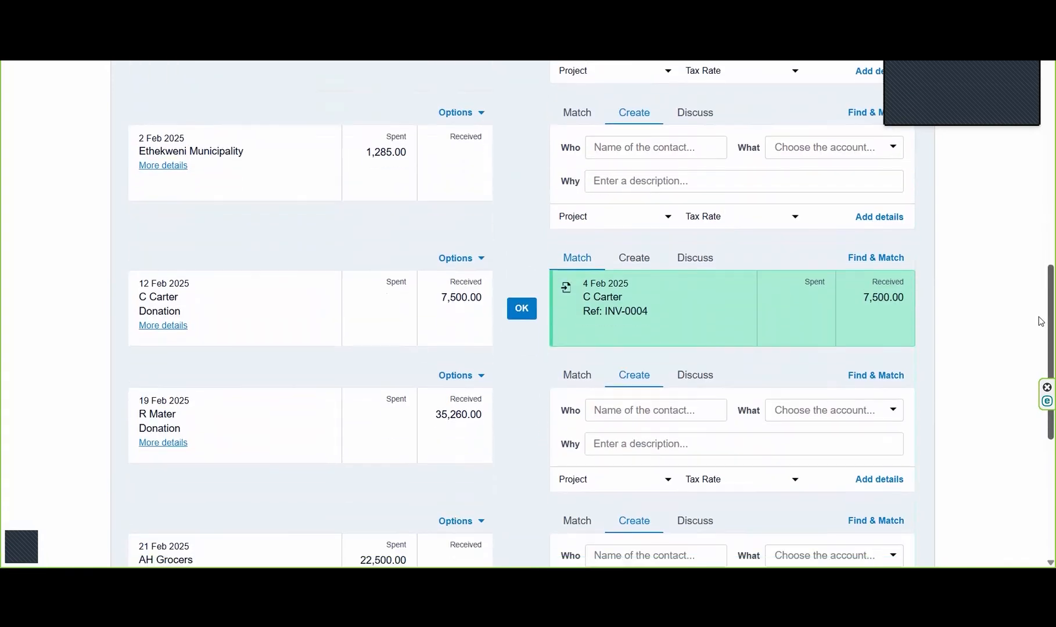
{"action": "scroll", "coordinate": [1040, 321], "scroll_direction": "down", "scroll_amount": 5}
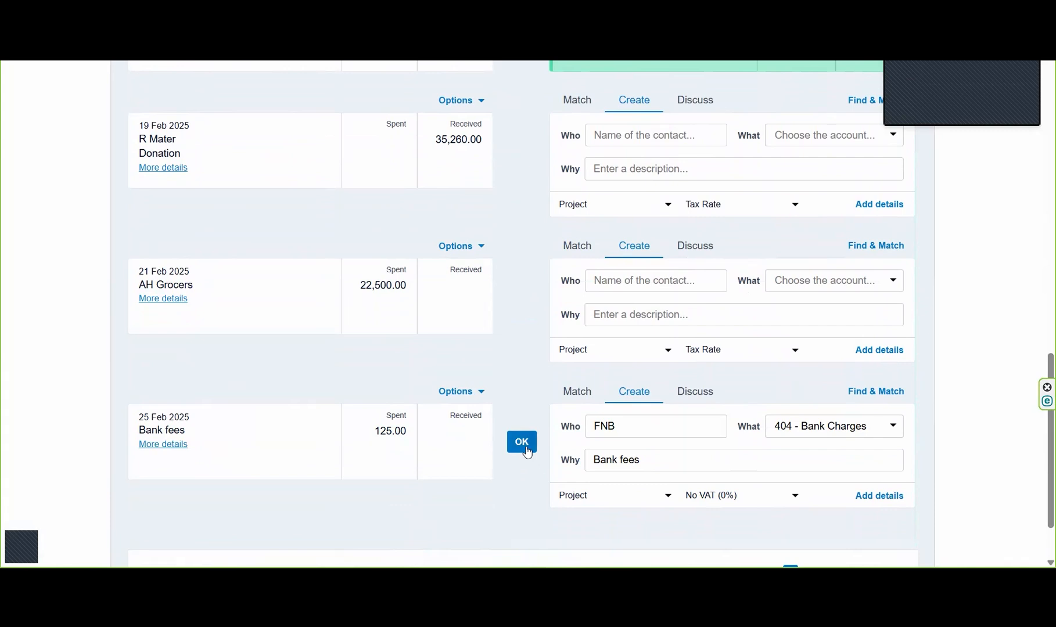
{"action": "left_click", "coordinate": [523, 443]}
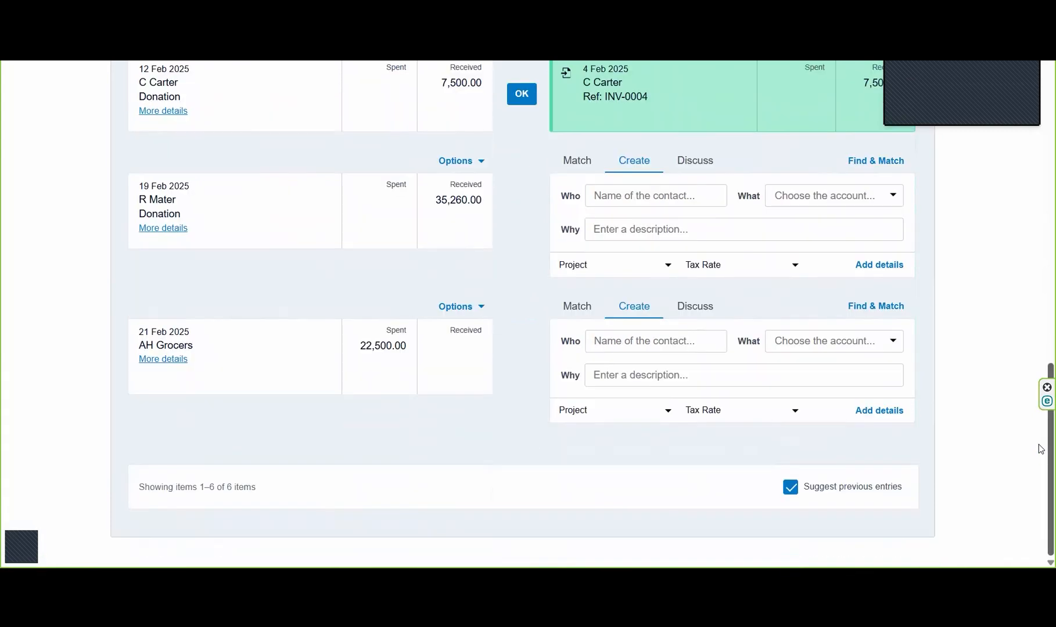
Step: For the 12 Feb 2025 donation of 7,500.00, open the full list of matching transactions and search it by the donor's surname
{"action": "scroll", "coordinate": [1040, 403], "scroll_direction": "up", "scroll_amount": 7}
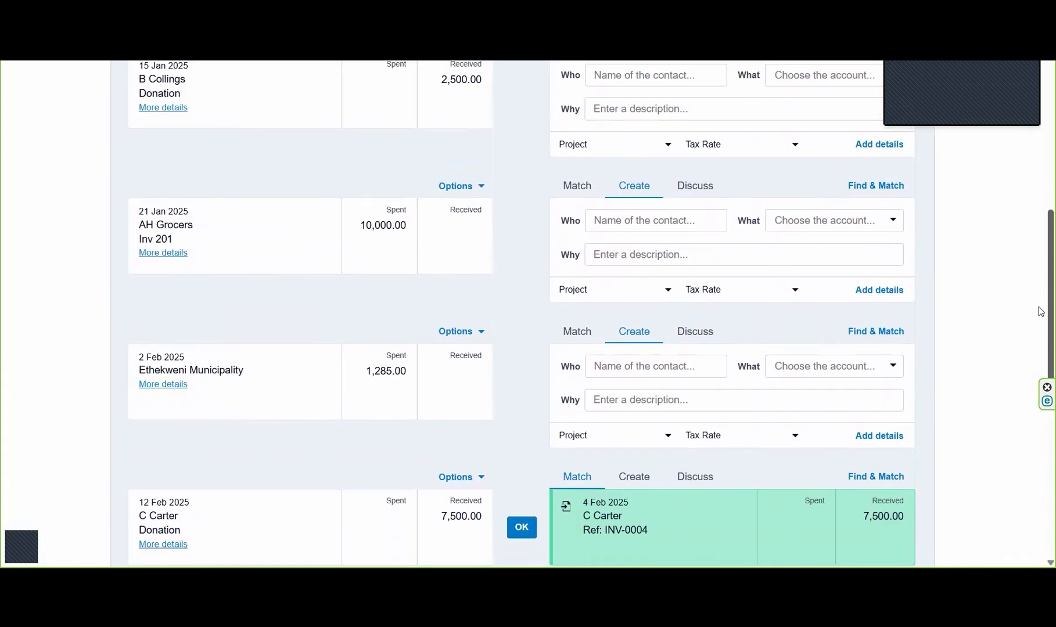
{"action": "scroll", "coordinate": [1041, 311], "scroll_direction": "down", "scroll_amount": 2}
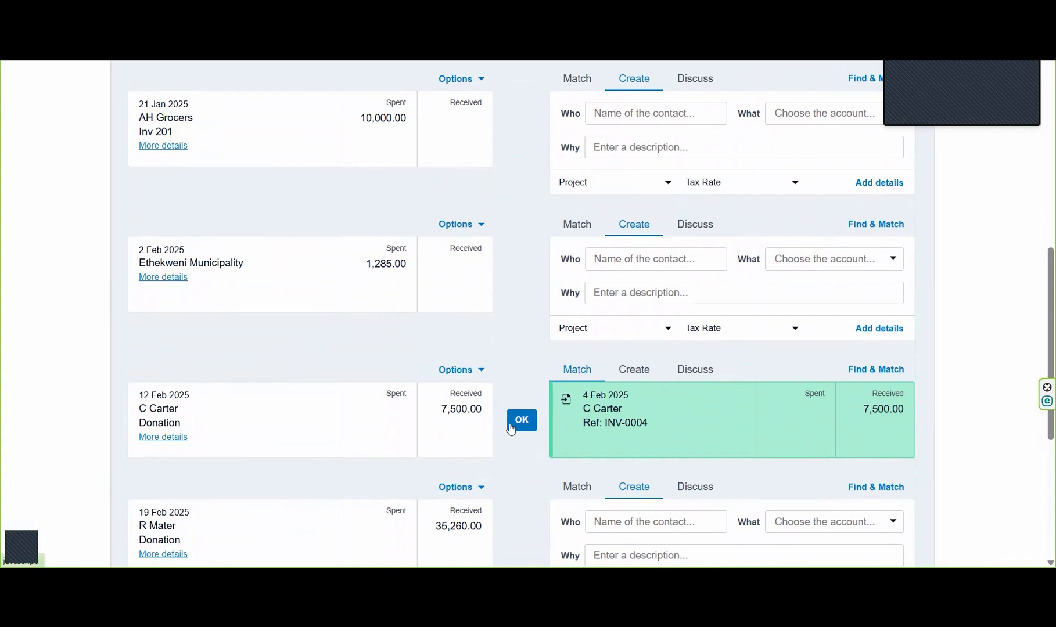
{"action": "left_click", "coordinate": [643, 376]}
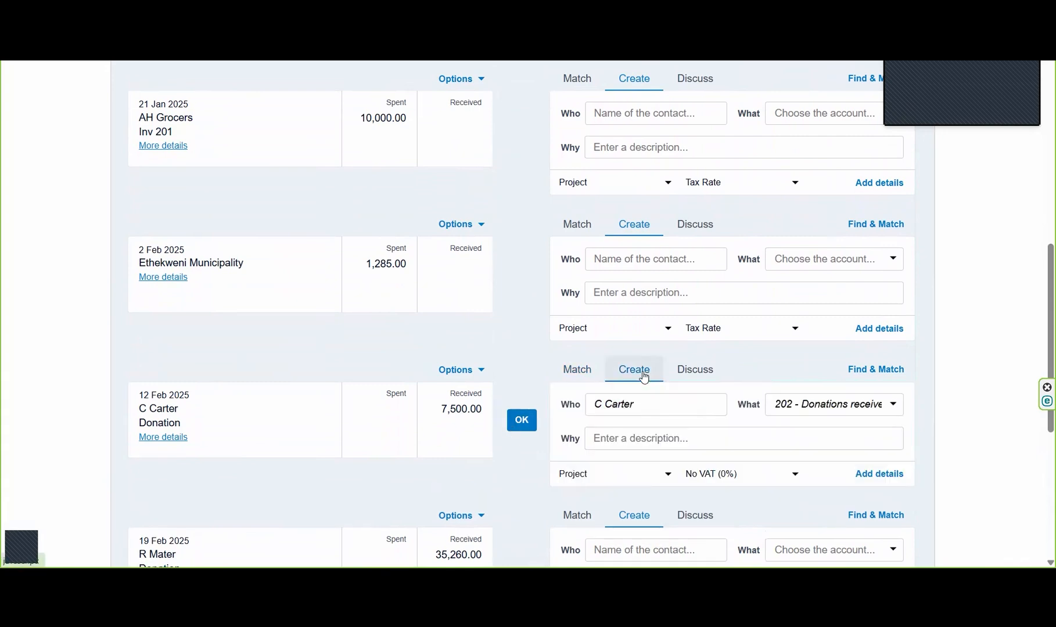
{"action": "left_click", "coordinate": [579, 372]}
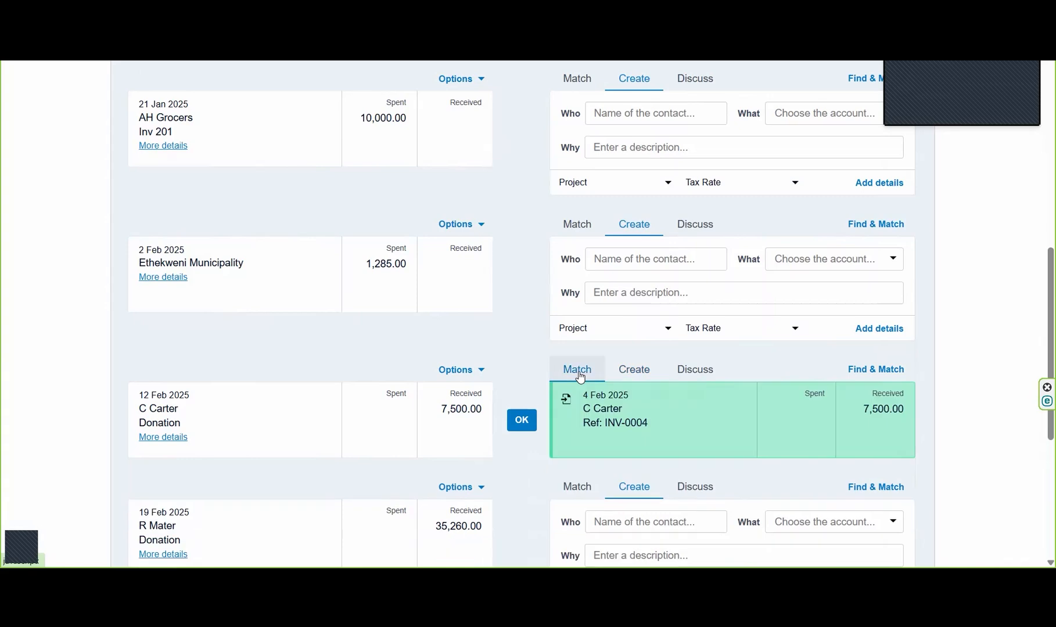
{"action": "left_click", "coordinate": [882, 372]}
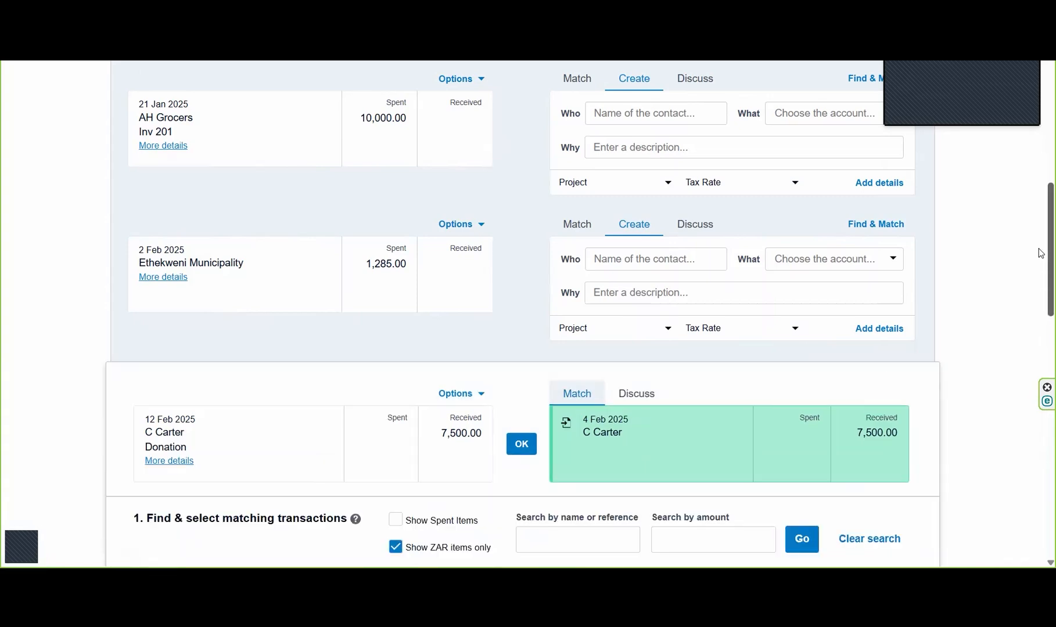
{"action": "scroll", "coordinate": [1038, 279], "scroll_direction": "down", "scroll_amount": 3}
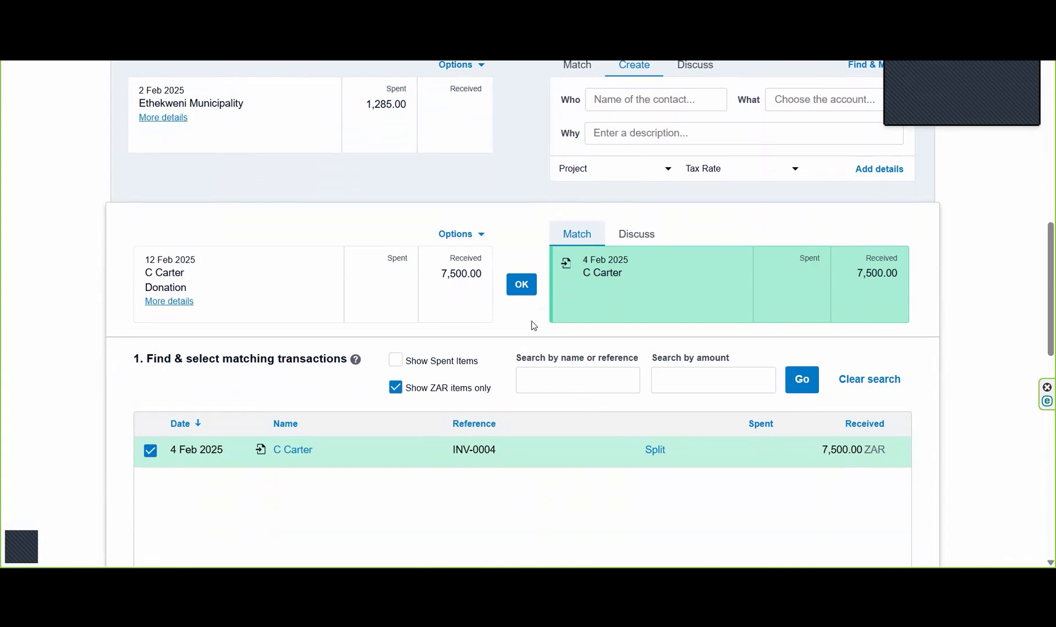
{"action": "left_click", "coordinate": [568, 377]}
{"action": "type", "text": "carter"}
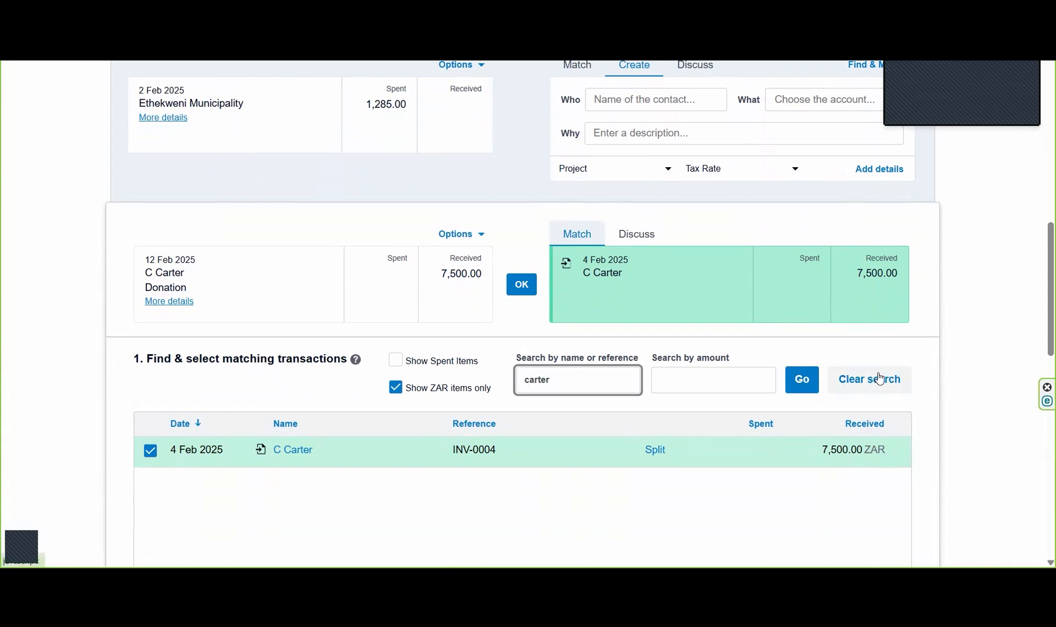
{"action": "left_click", "coordinate": [811, 386]}
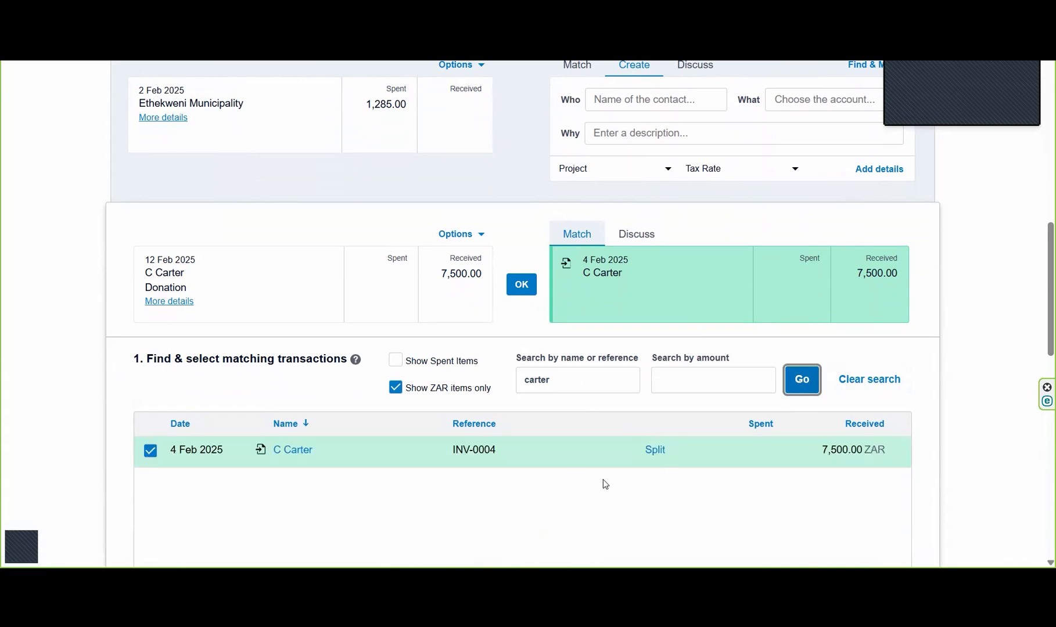
Step: Reconcile the 12 Feb 2025 donation with the selected 4 Feb 2025 invoice of 7,500.00
{"action": "left_click", "coordinate": [1042, 276]}
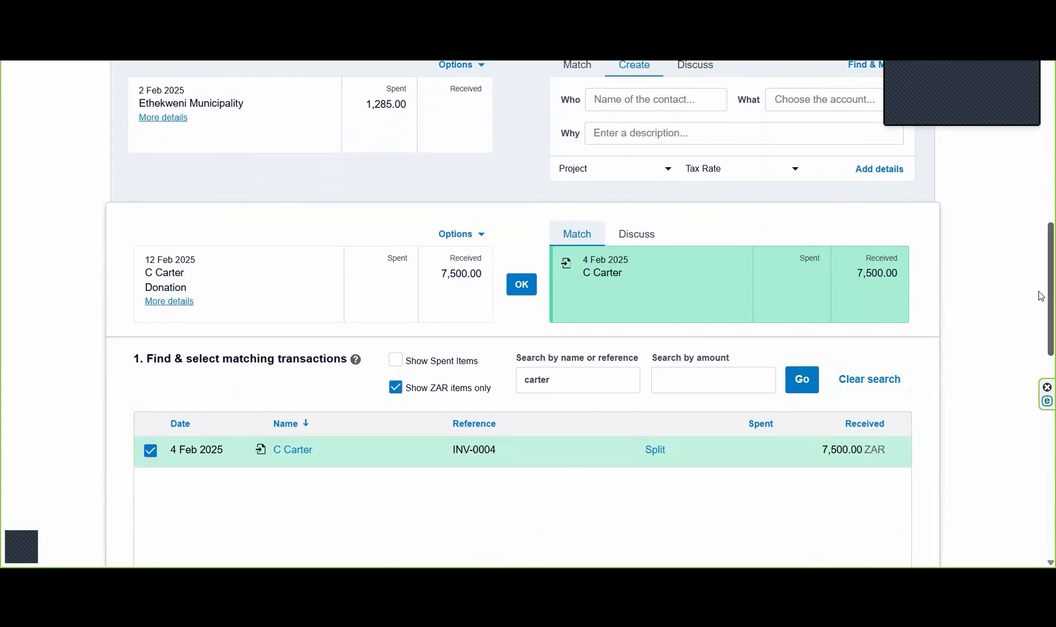
{"action": "scroll", "coordinate": [1039, 363], "scroll_direction": "down", "scroll_amount": 4}
{"action": "scroll", "coordinate": [1039, 363], "scroll_direction": "down", "scroll_amount": 5}
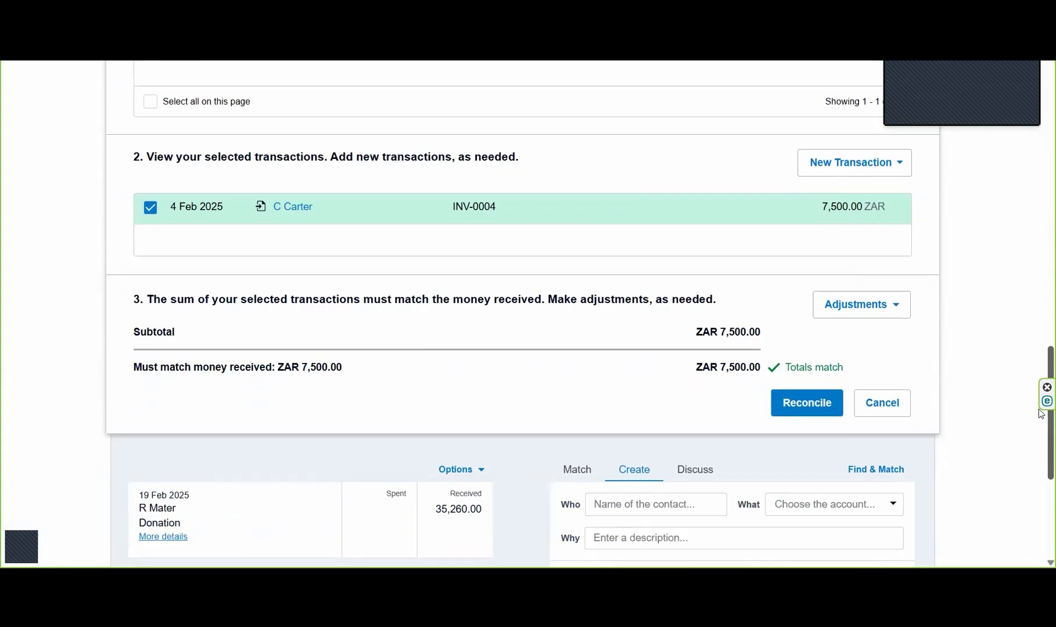
{"action": "left_click", "coordinate": [807, 404]}
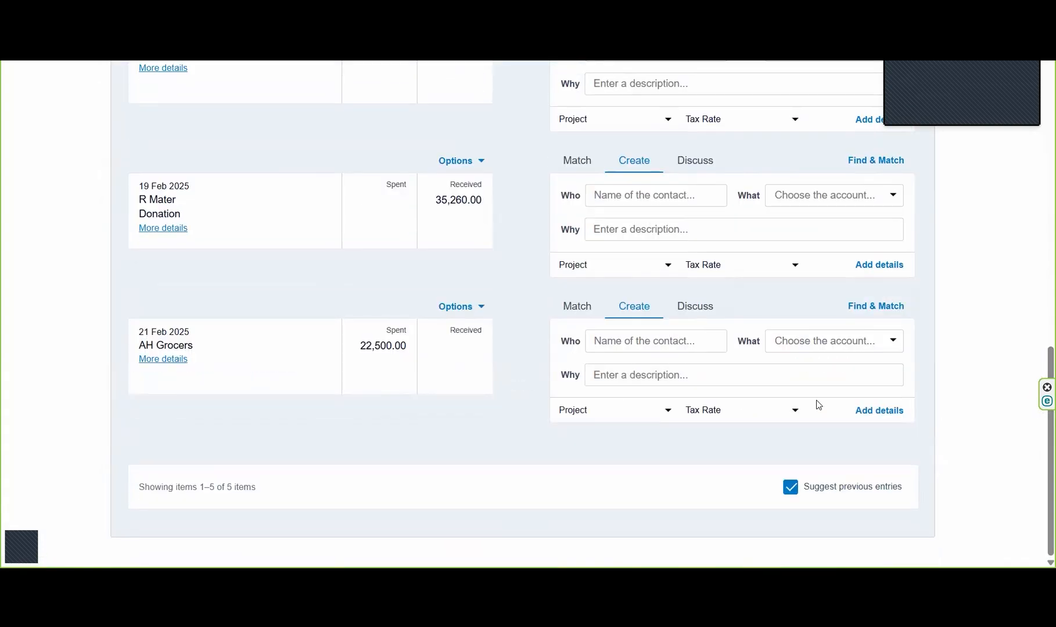
Step: Switch the Cheque Account's remaining unreconciled statement lines to cash coding
{"action": "scroll", "coordinate": [1040, 348], "scroll_direction": "up", "scroll_amount": 5}
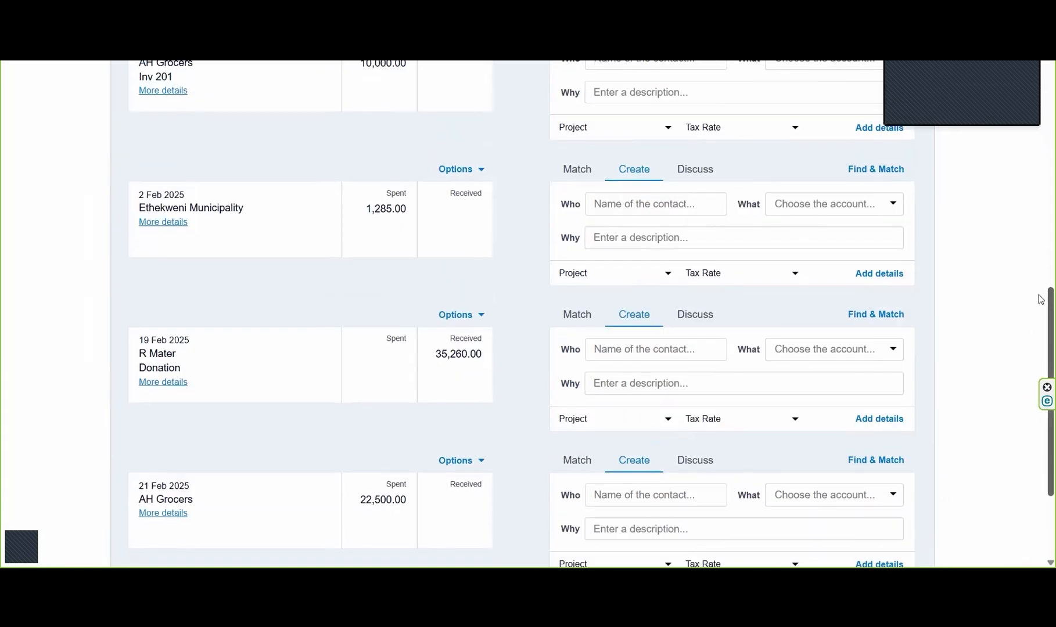
{"action": "left_click_drag", "start_coordinate": [1039, 240], "coordinate": [1039, 128]}
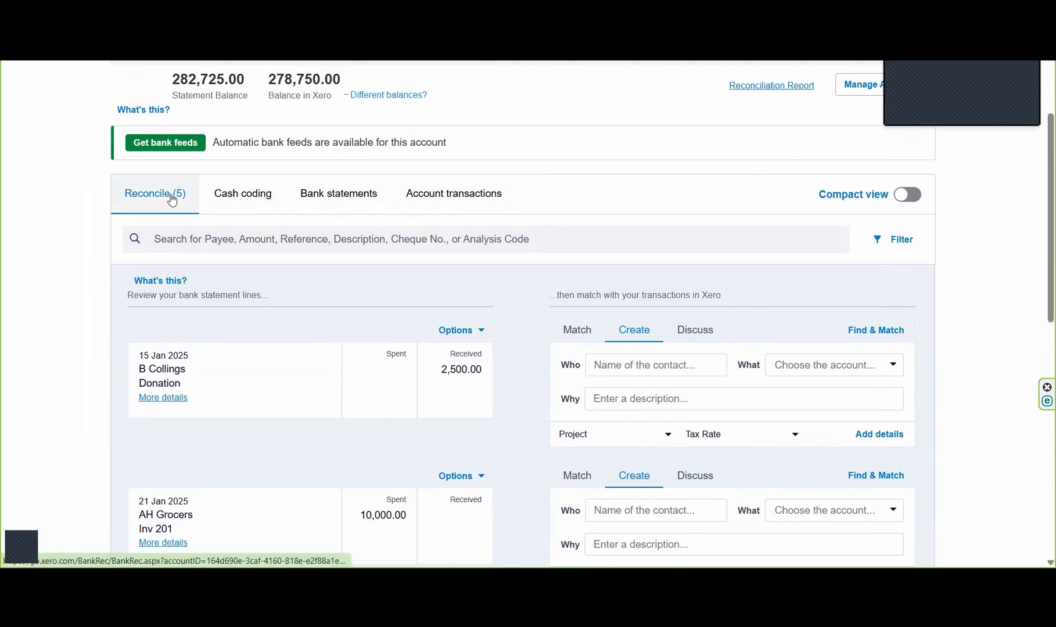
{"action": "left_click", "coordinate": [241, 195]}
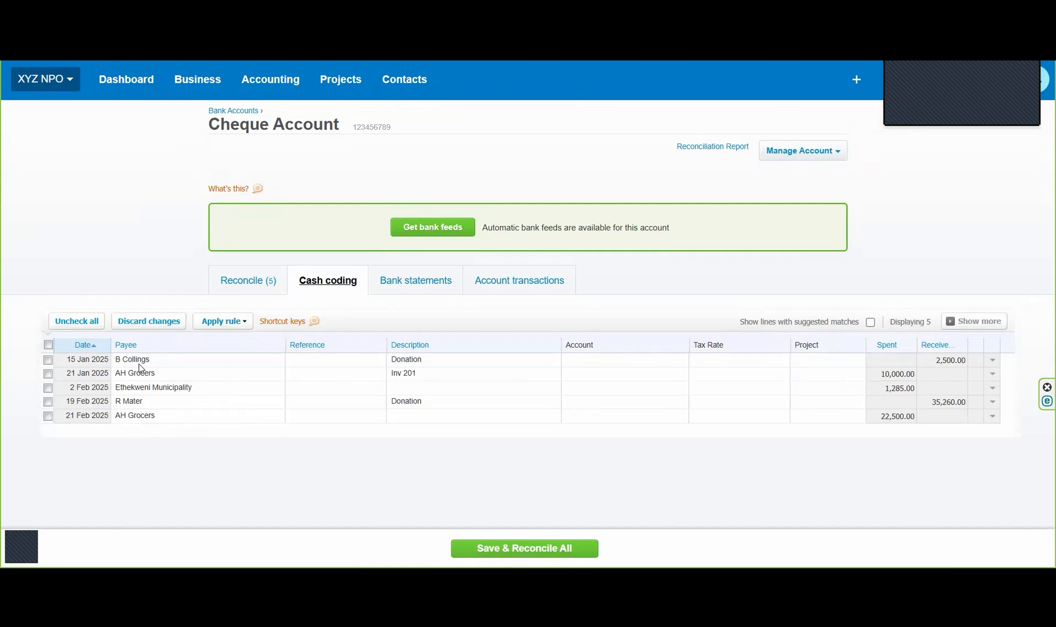
Step: Code the 15 Jan 2025 donation of 2,500.00 to account 202 - Donations received and assign it to Project B
{"action": "left_click", "coordinate": [203, 365]}
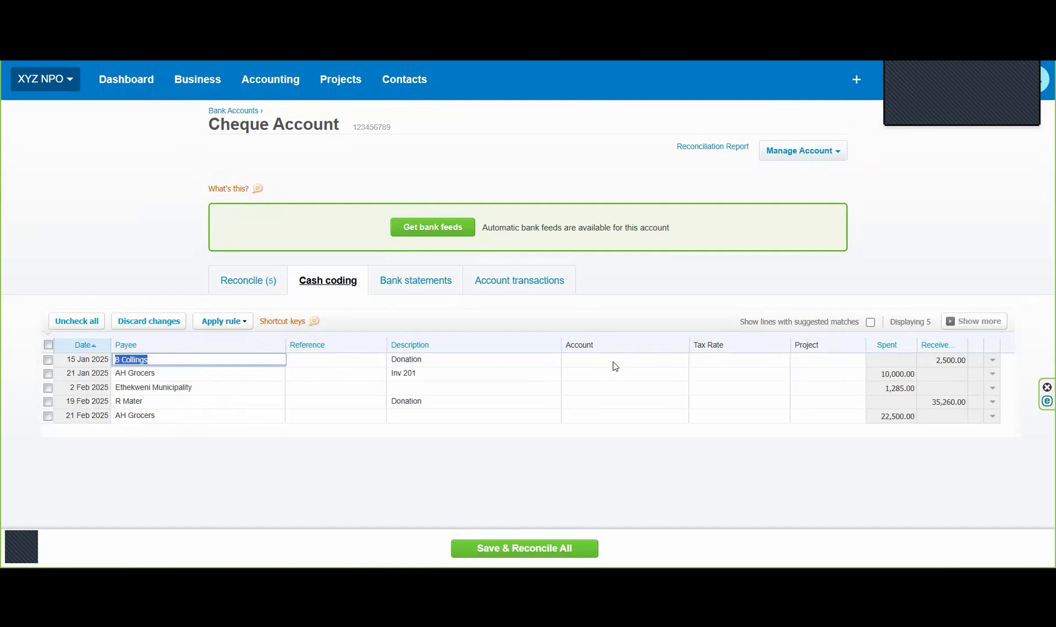
{"action": "left_click", "coordinate": [614, 361]}
{"action": "type", "text": "dona"}
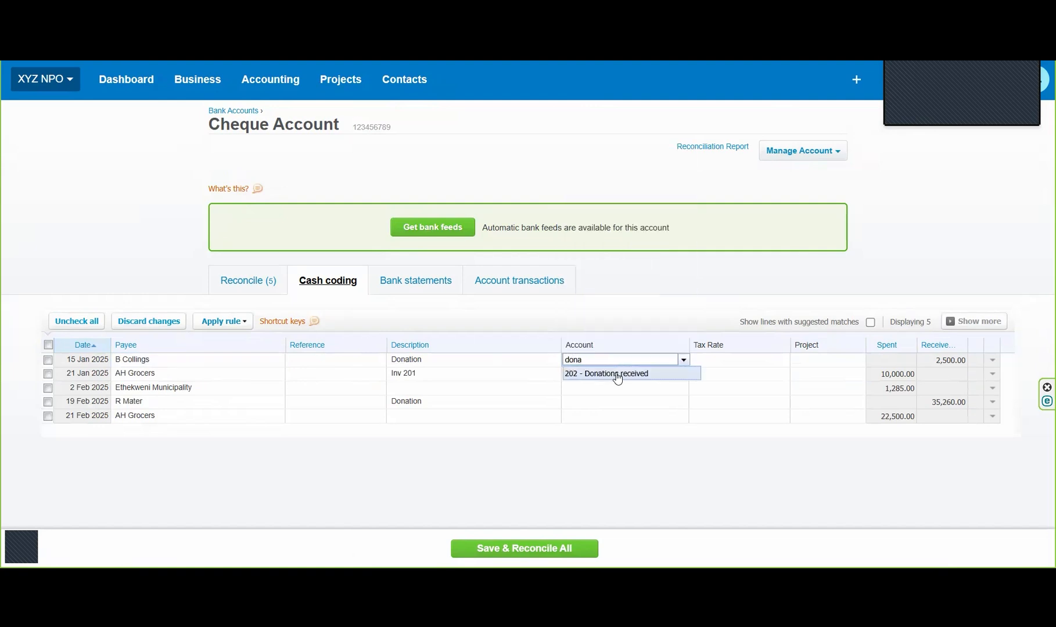
{"action": "left_click", "coordinate": [617, 374]}
{"action": "left_click", "coordinate": [825, 364]}
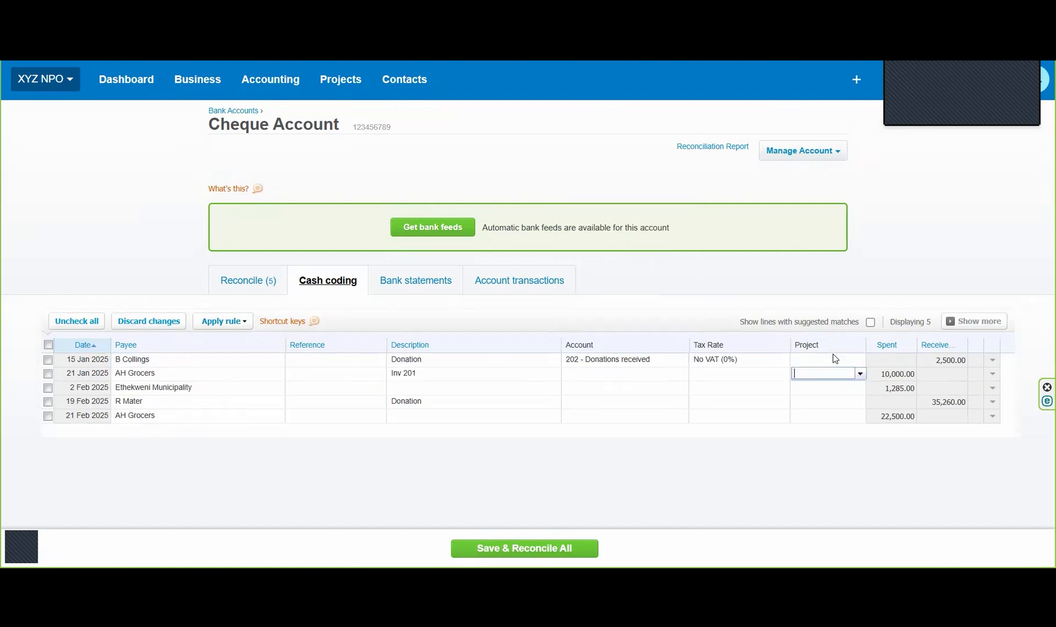
{"action": "left_click", "coordinate": [860, 360]}
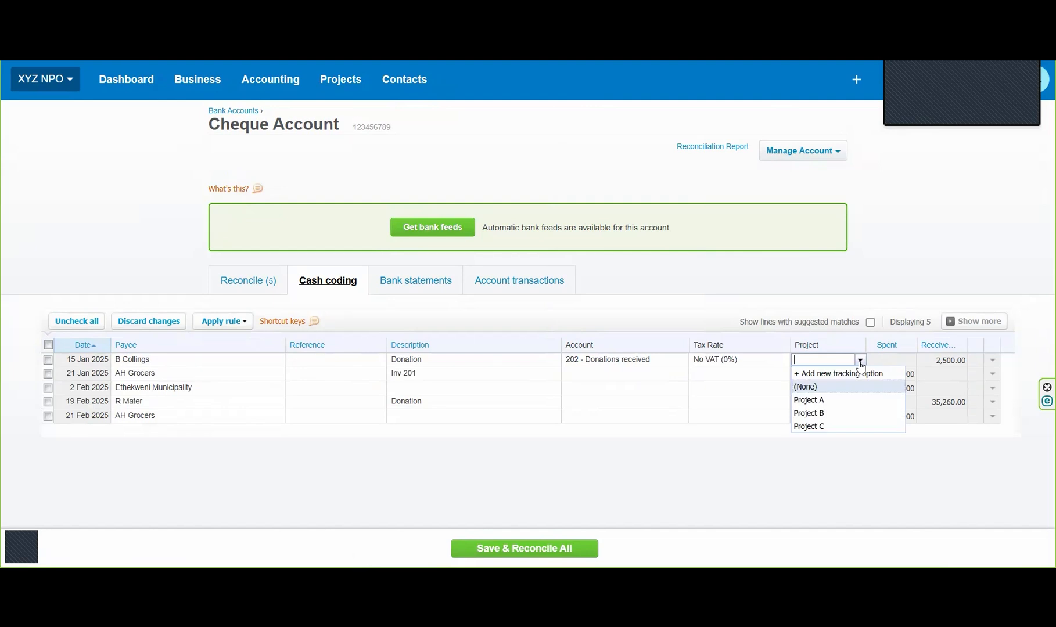
{"action": "left_click", "coordinate": [832, 413]}
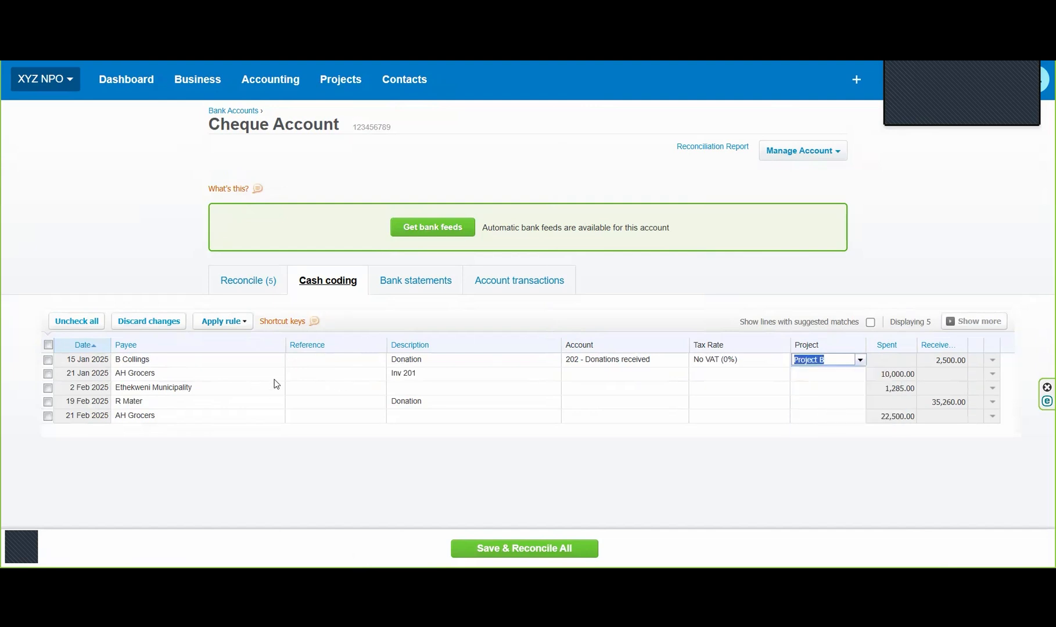
Step: Search the accounts for the 21 Jan 2025 AH Grocers payment using "foo", "gro" and "feed", clearing each search term
{"action": "left_click", "coordinate": [601, 376]}
{"action": "type", "text": "foo"}
{"action": "key", "text": "BackSpace"}
{"action": "key", "text": "BackSpace"}
{"action": "type", "text": "gro"}
{"action": "key", "text": "BackSpace"}
{"action": "key", "text": "BackSpace"}
{"action": "key", "text": "BackSpace"}
{"action": "type", "text": "feed"}
{"action": "key", "text": "BackSpace"}
{"action": "key", "text": "BackSpace"}
{"action": "key", "text": "BackSpace"}
{"action": "key", "text": "BackSpace"}
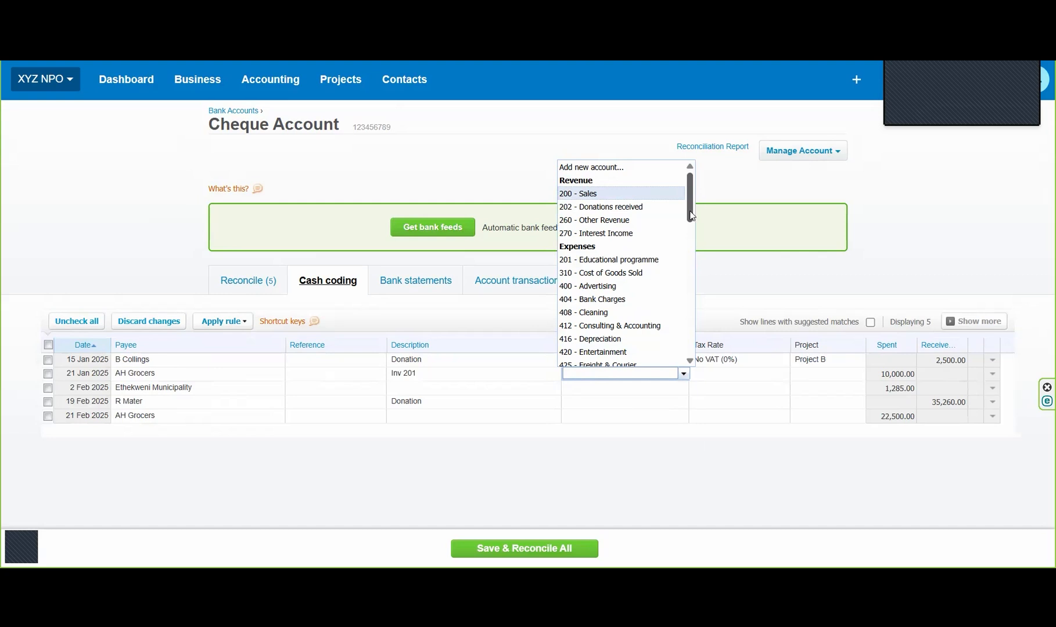
Step: Start adding a new account for the 21 Jan 2025 AH Grocers payment and set its account type to Expense
{"action": "left_click_drag", "start_coordinate": [690, 216], "coordinate": [693, 177]}
{"action": "left_click", "coordinate": [603, 167]}
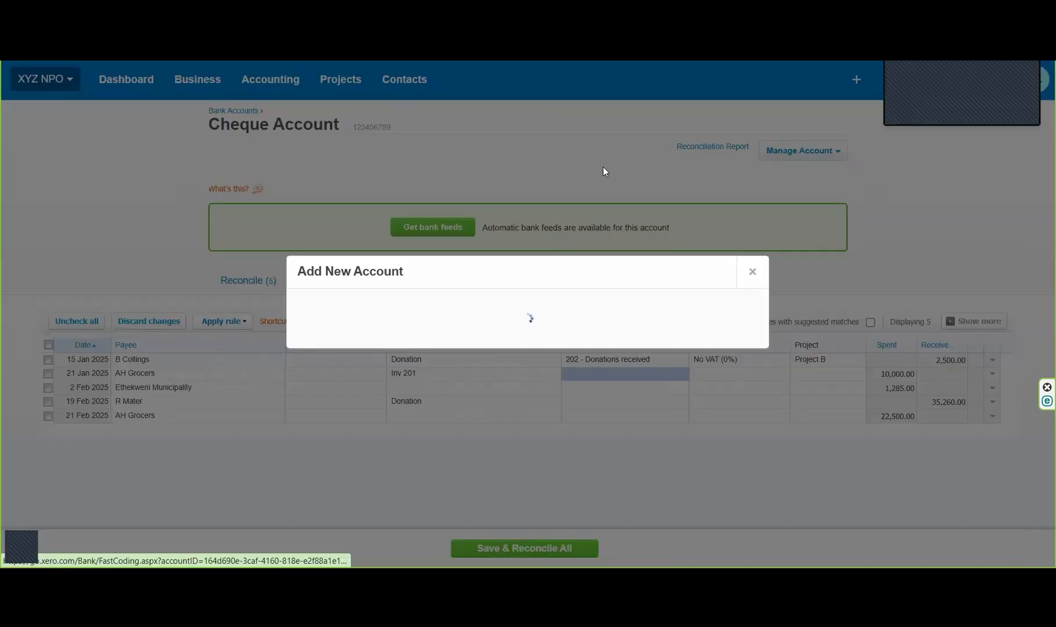
{"action": "left_click", "coordinate": [379, 144]}
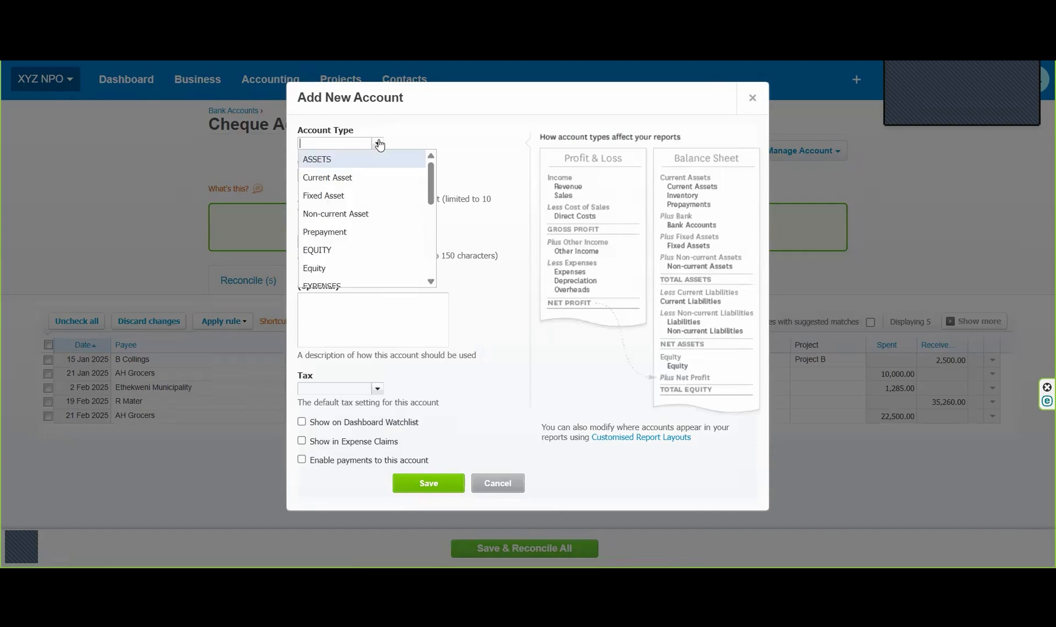
{"action": "left_click", "coordinate": [380, 237]}
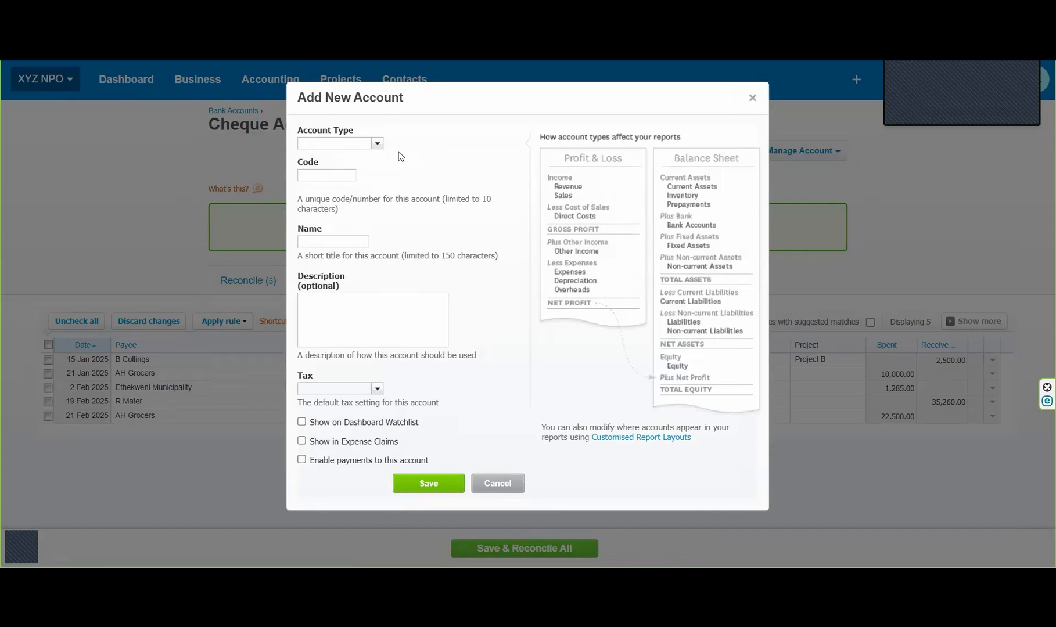
{"action": "left_click", "coordinate": [375, 144]}
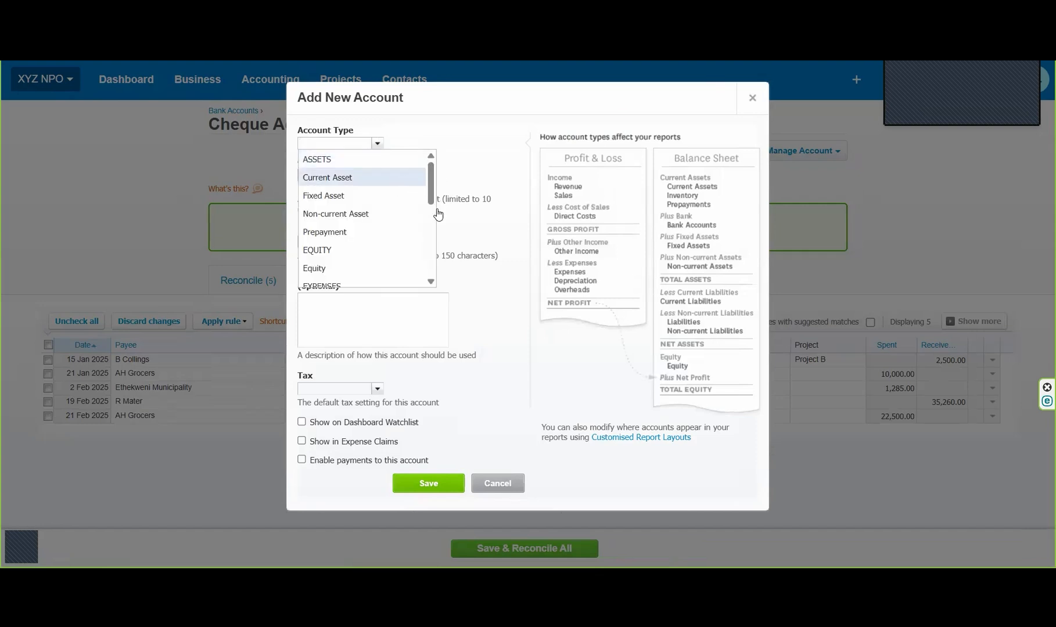
{"action": "left_click", "coordinate": [437, 209]}
{"action": "left_click", "coordinate": [375, 144]}
{"action": "scroll", "coordinate": [330, 212], "scroll_direction": "down", "scroll_amount": 3}
{"action": "left_click", "coordinate": [328, 203]}
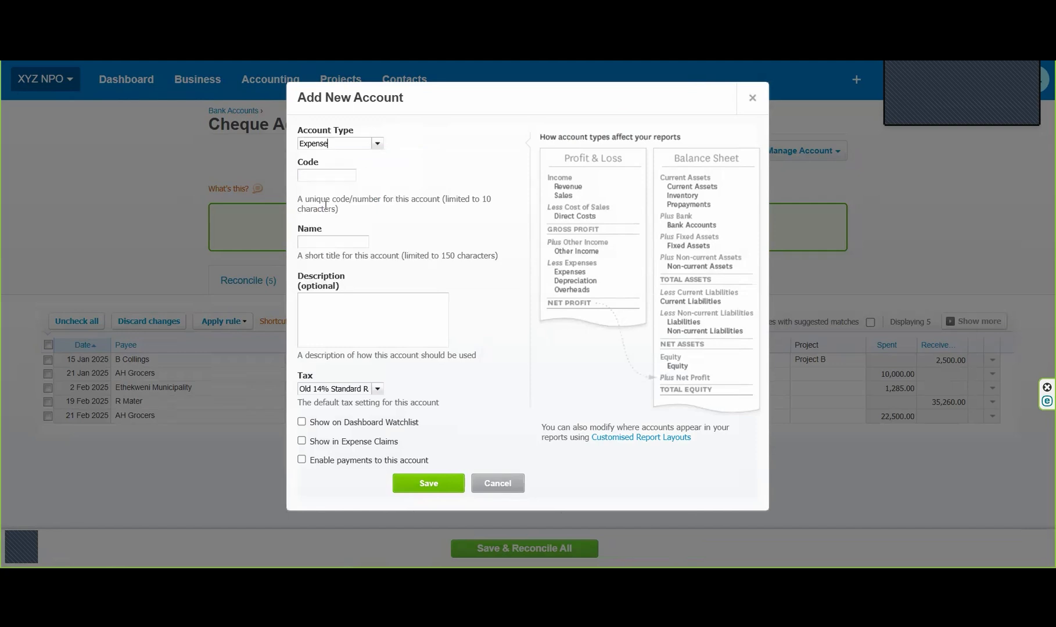
Step: Give the new account the code 100, the name "Feeding programme" and the default tax setting No VAT (0%)
{"action": "left_click", "coordinate": [319, 178]}
{"action": "left_click", "coordinate": [334, 240]}
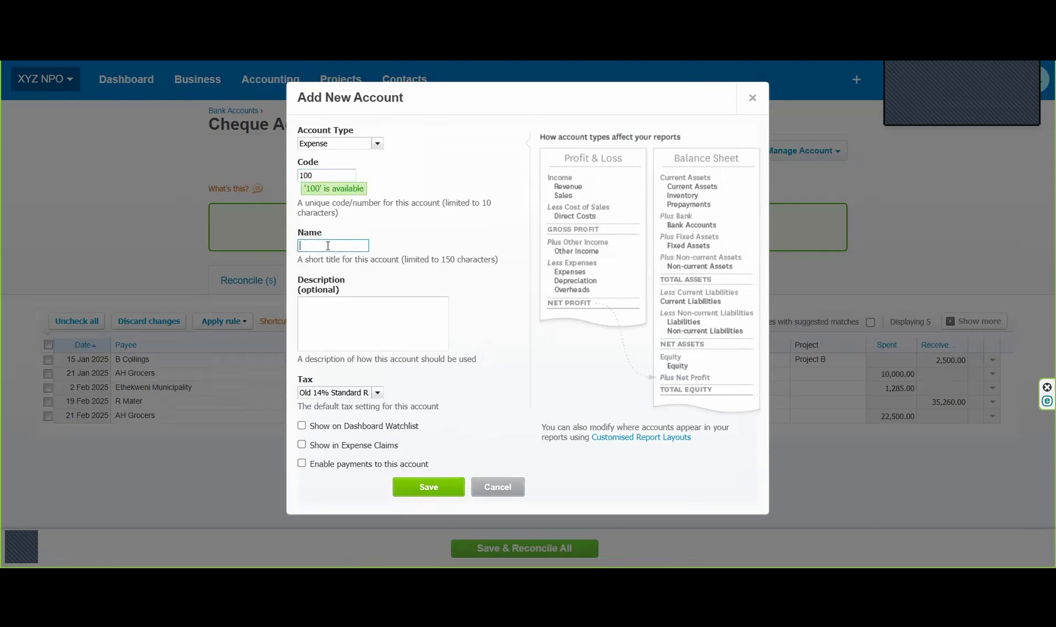
{"action": "type", "text": "Feeding programme"}
{"action": "left_click", "coordinate": [324, 393]}
{"action": "type", "text": "no"}
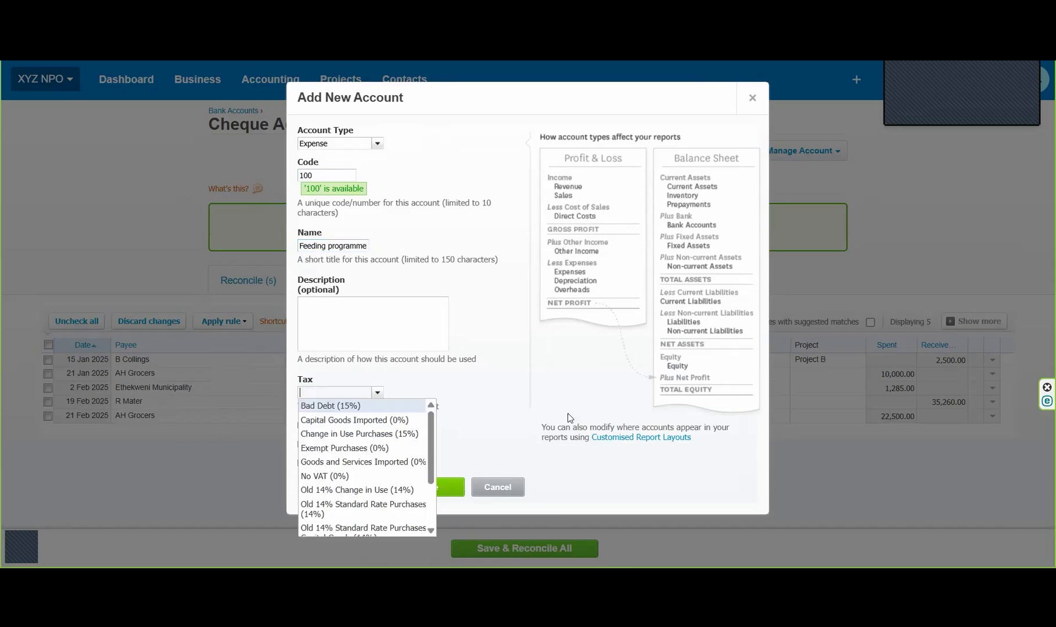
{"action": "left_click", "coordinate": [391, 407]}
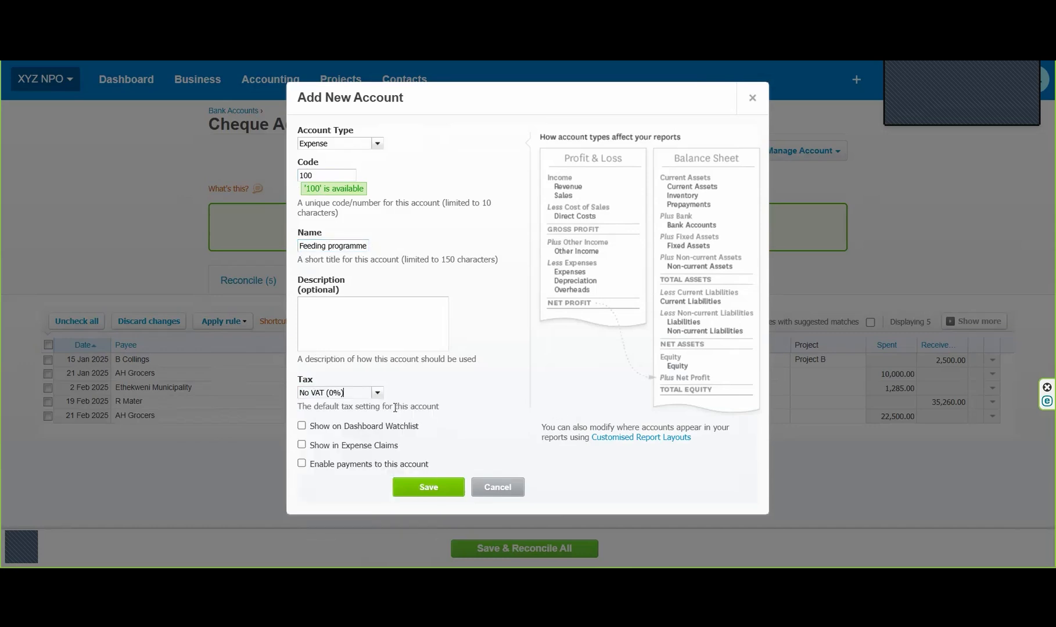
Step: Save the new account for the 21 Jan 2025 AH Grocers payment and assign that payment to Project C
{"action": "left_click", "coordinate": [428, 488]}
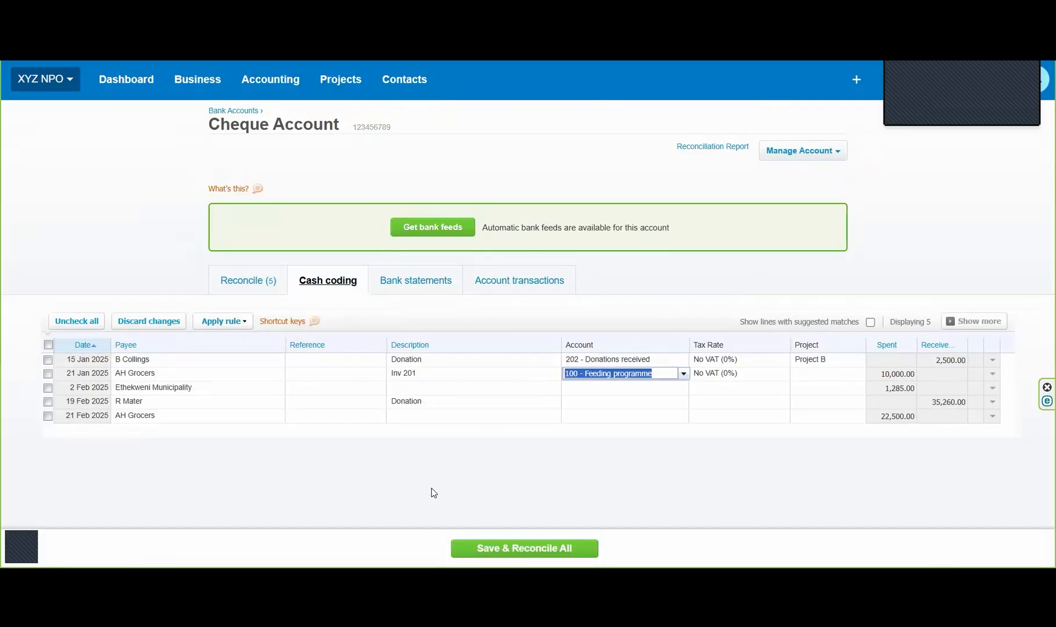
{"action": "left_click", "coordinate": [819, 374]}
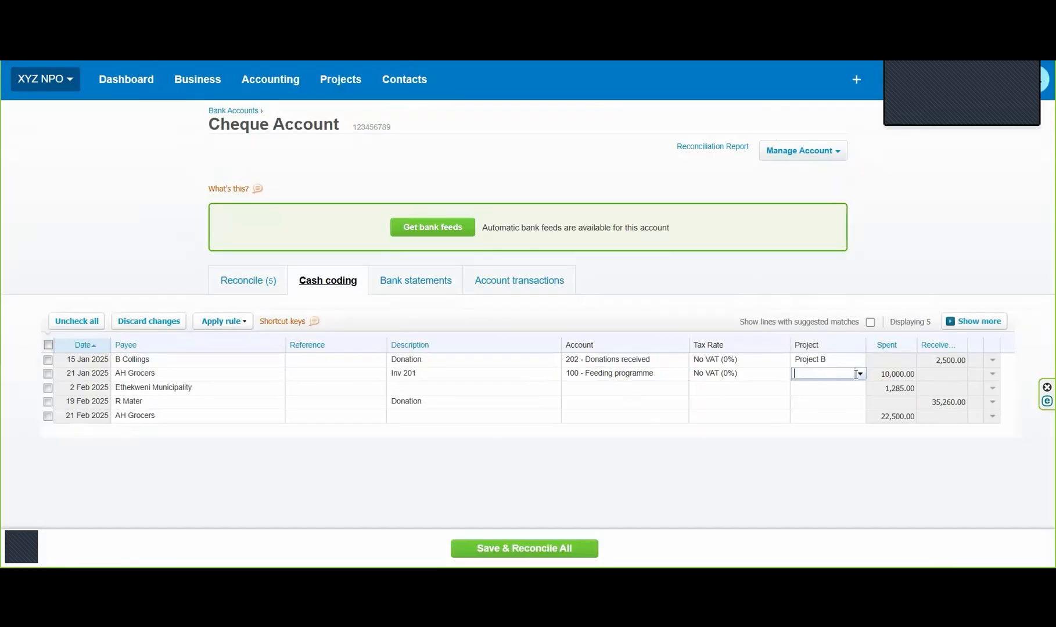
{"action": "left_click", "coordinate": [860, 375]}
{"action": "left_click", "coordinate": [819, 440]}
Step: Search the accounts for the 2 Feb 2025 Ethekweni Municipality payment using "ele", "util", "wa" and "el", clearing each search term
{"action": "left_click", "coordinate": [580, 386]}
{"action": "type", "text": "ele"}
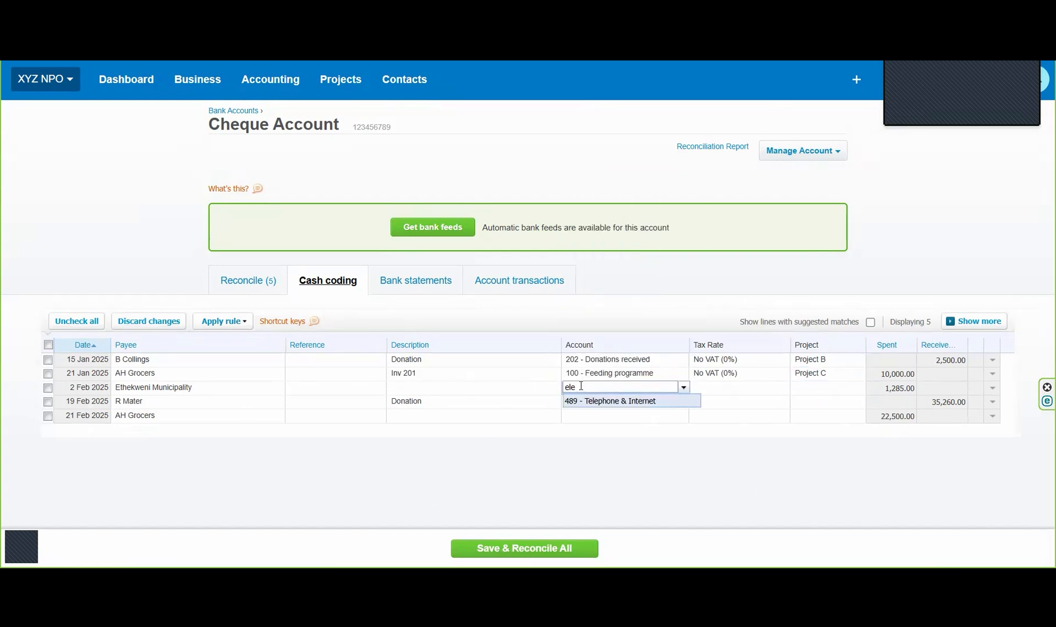
{"action": "key", "text": "BackSpace"}
{"action": "key", "text": "BackSpace"}
{"action": "key", "text": "BackSpace"}
{"action": "type", "text": "u"}
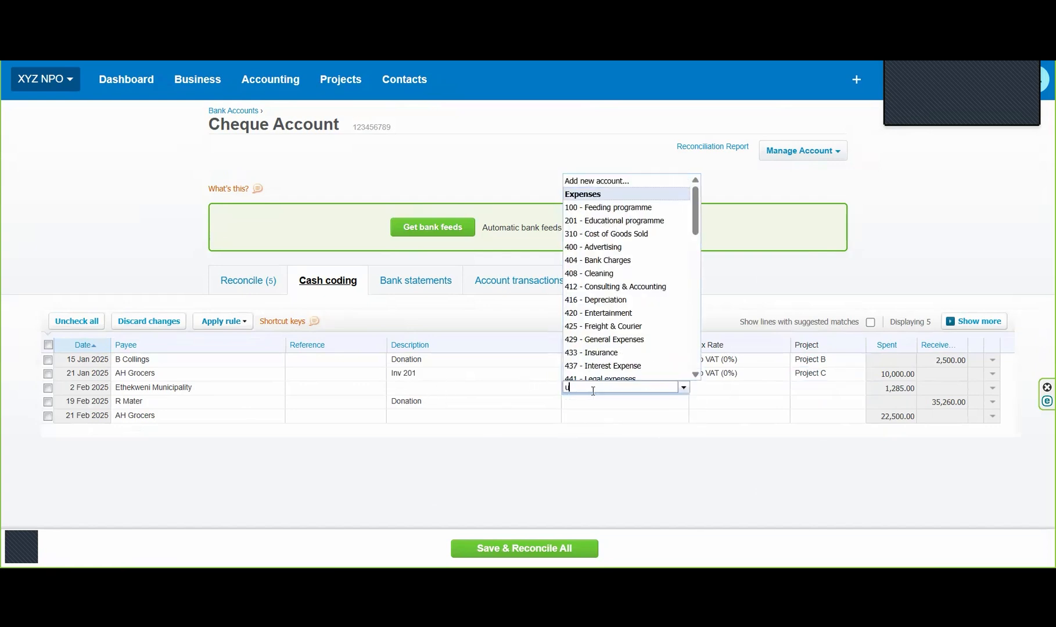
{"action": "type", "text": "t"}
{"action": "key", "text": "BackSpace"}
{"action": "key", "text": "BackSpace"}
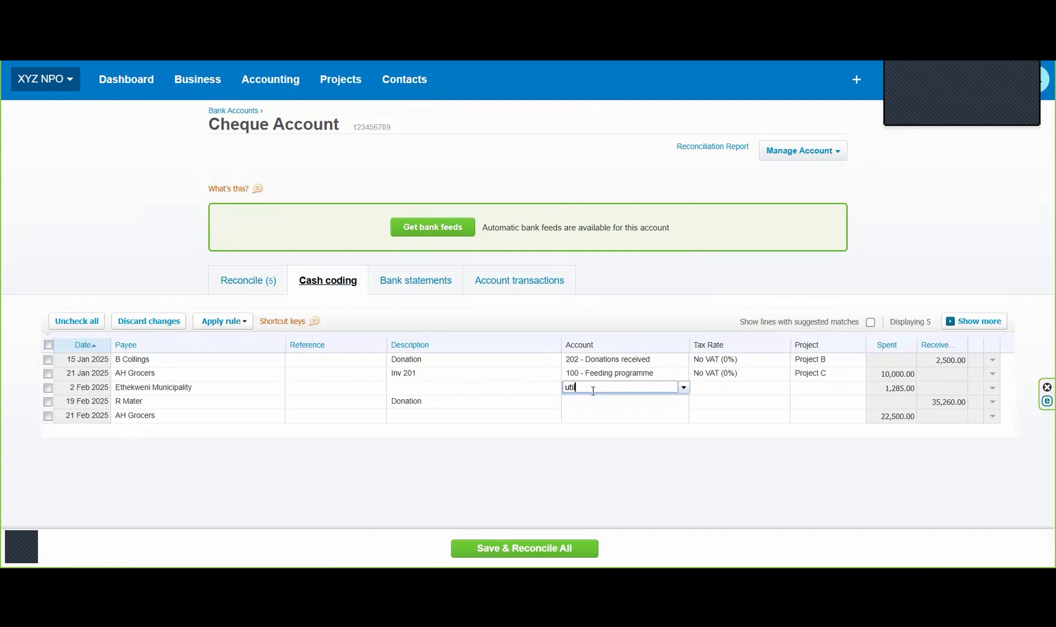
{"action": "type", "text": "wa"}
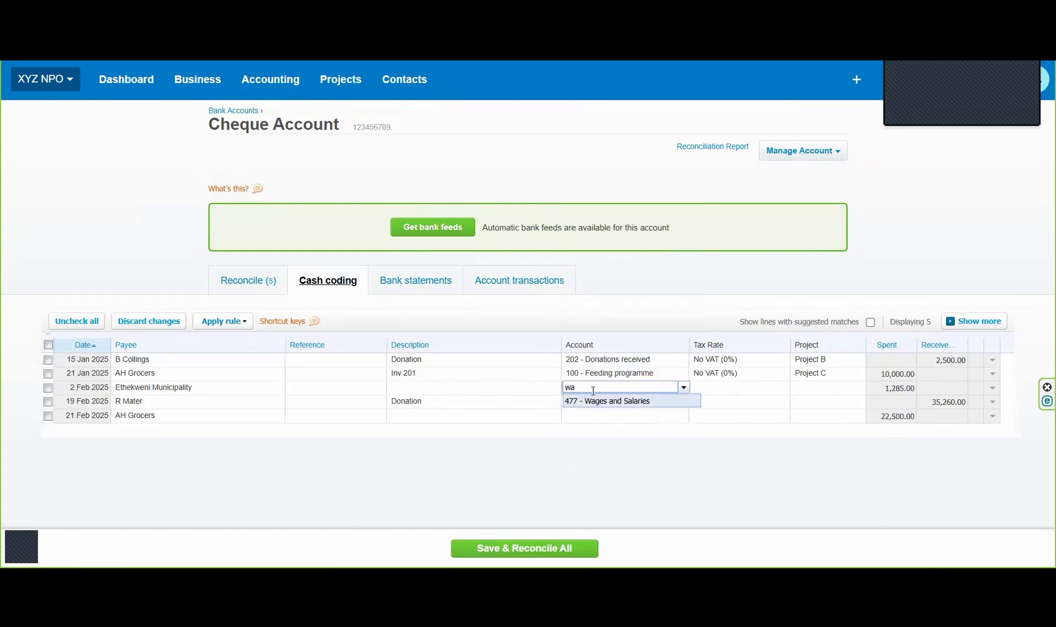
{"action": "key", "text": "BackSpace"}
{"action": "key", "text": "BackSpace"}
{"action": "type", "text": "el"}
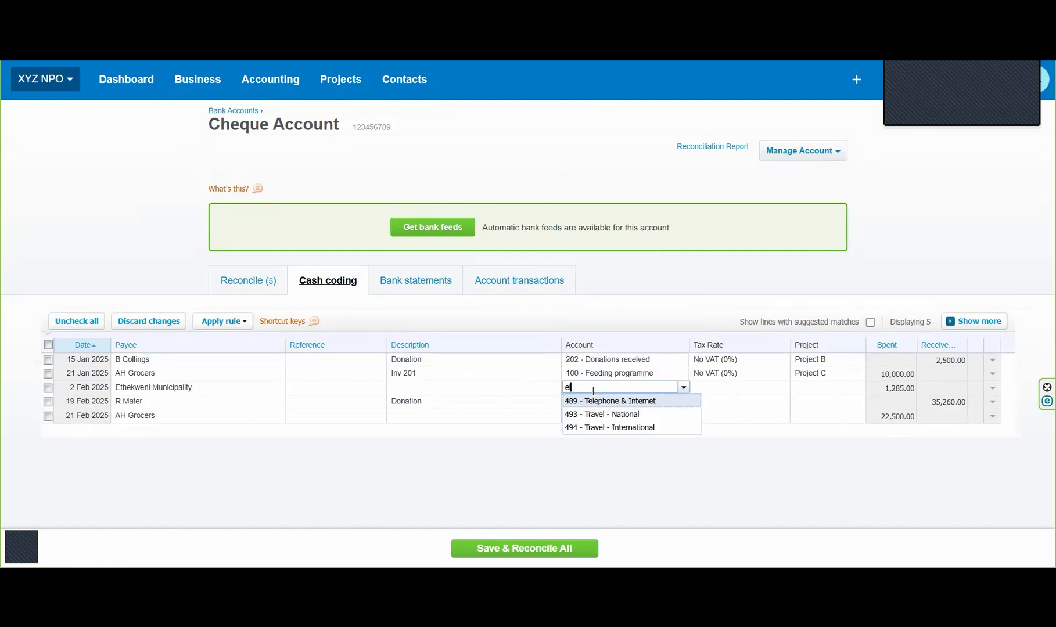
{"action": "key", "text": "BackSpace"}
{"action": "key", "text": "BackSpace"}
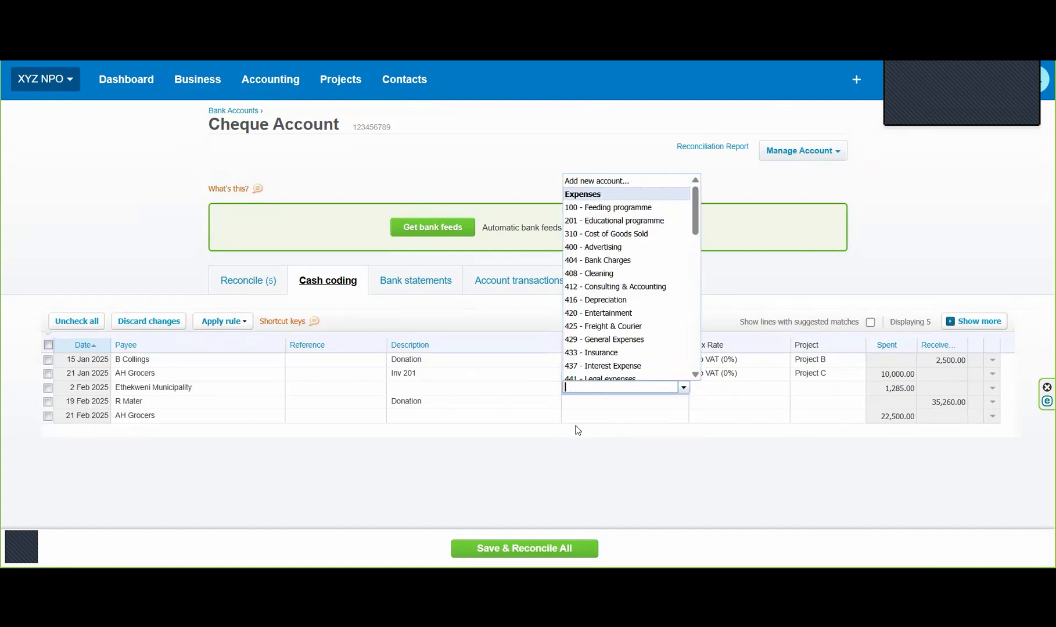
{"action": "left_click", "coordinate": [540, 462]}
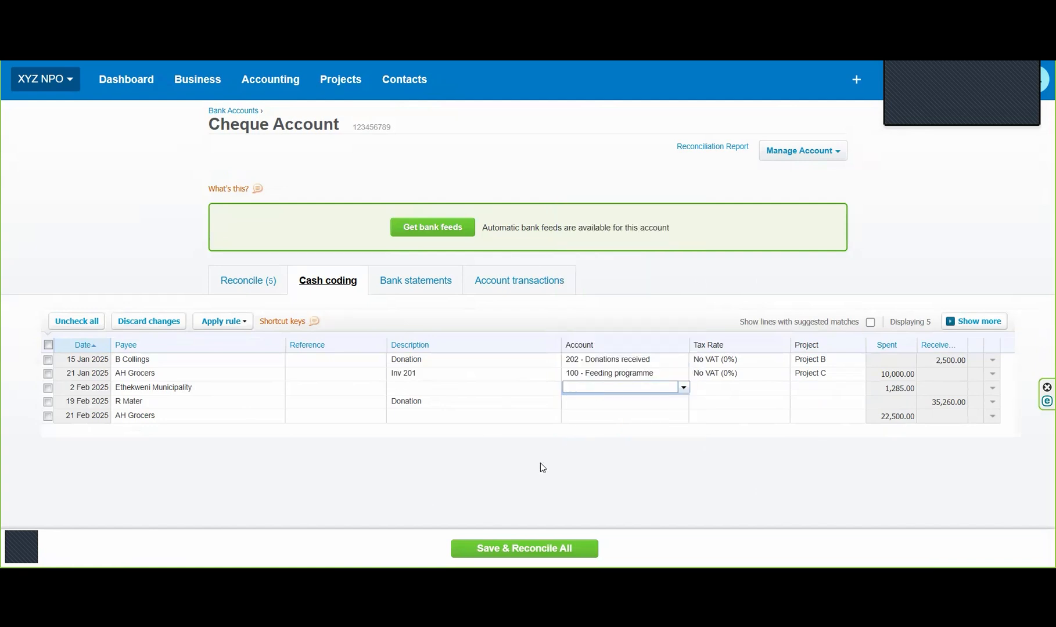
Step: Code the 21 Feb 2025 AH Grocers payment to account 100 - Feeding programme and assign it to Project C
{"action": "left_click", "coordinate": [624, 416]}
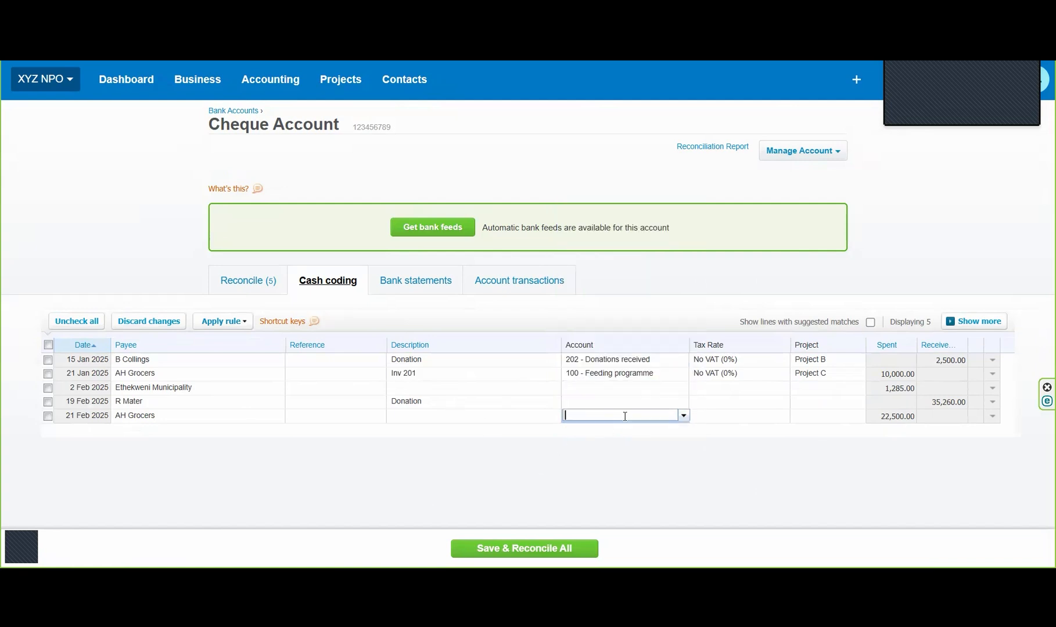
{"action": "type", "text": "100"}
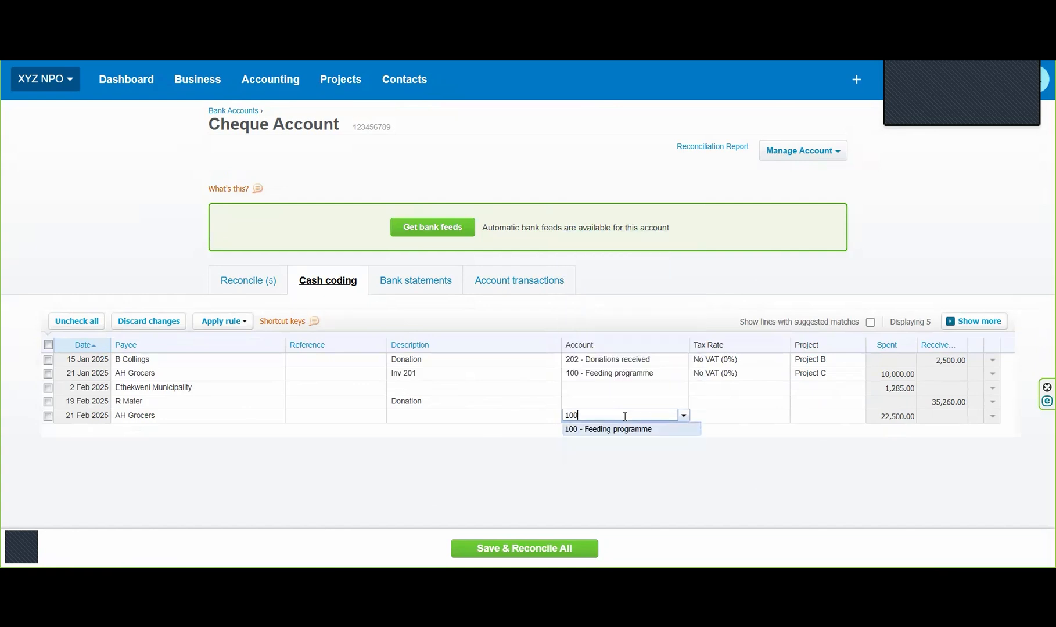
{"action": "left_click", "coordinate": [632, 436]}
{"action": "left_click", "coordinate": [810, 419]}
{"action": "left_click", "coordinate": [860, 416]}
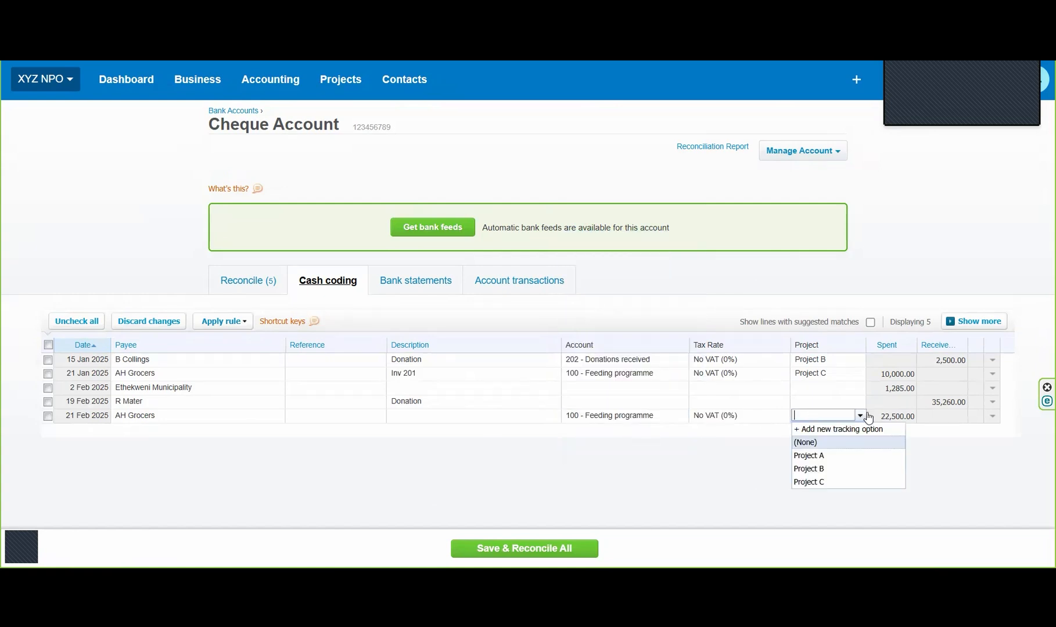
{"action": "left_click", "coordinate": [827, 482]}
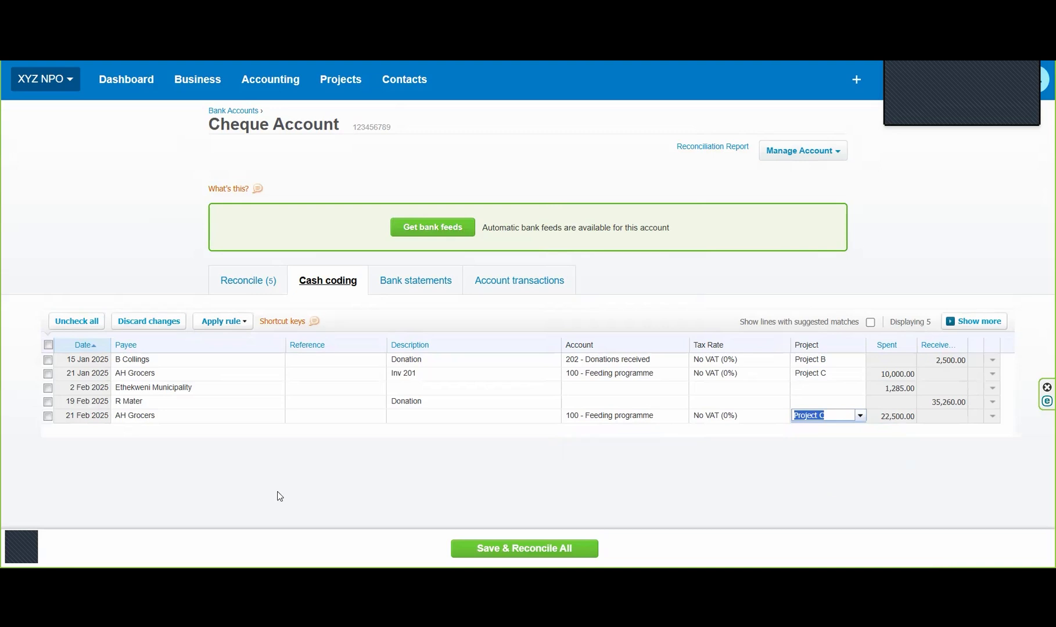
Step: Select all cash coding lines except those of 2 Feb and 19 Feb 2025, and save and reconcile the selected lines
{"action": "left_click", "coordinate": [48, 345]}
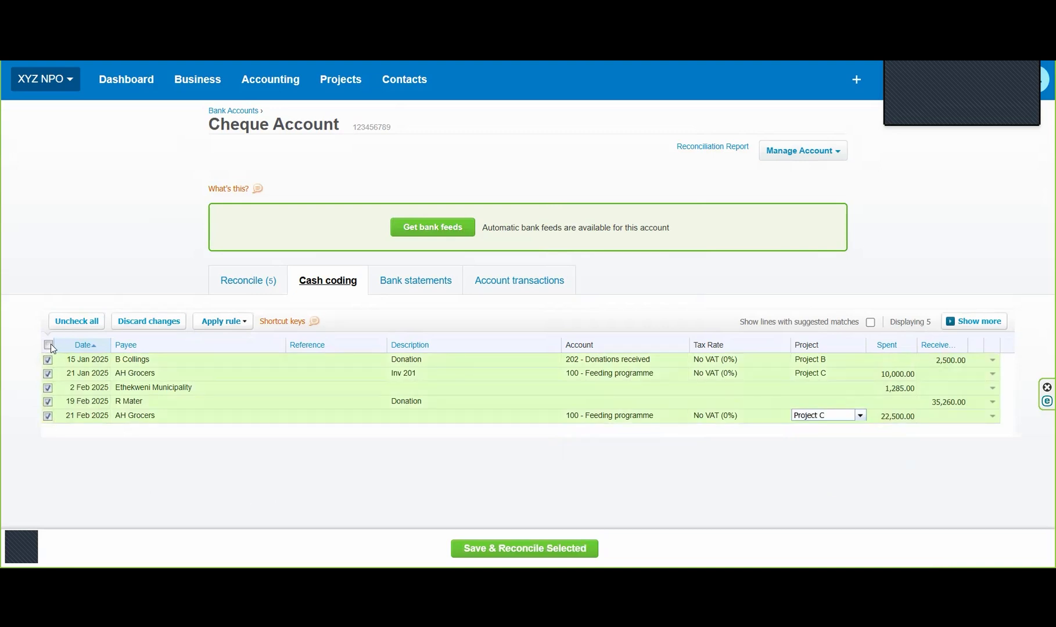
{"action": "left_click", "coordinate": [48, 388]}
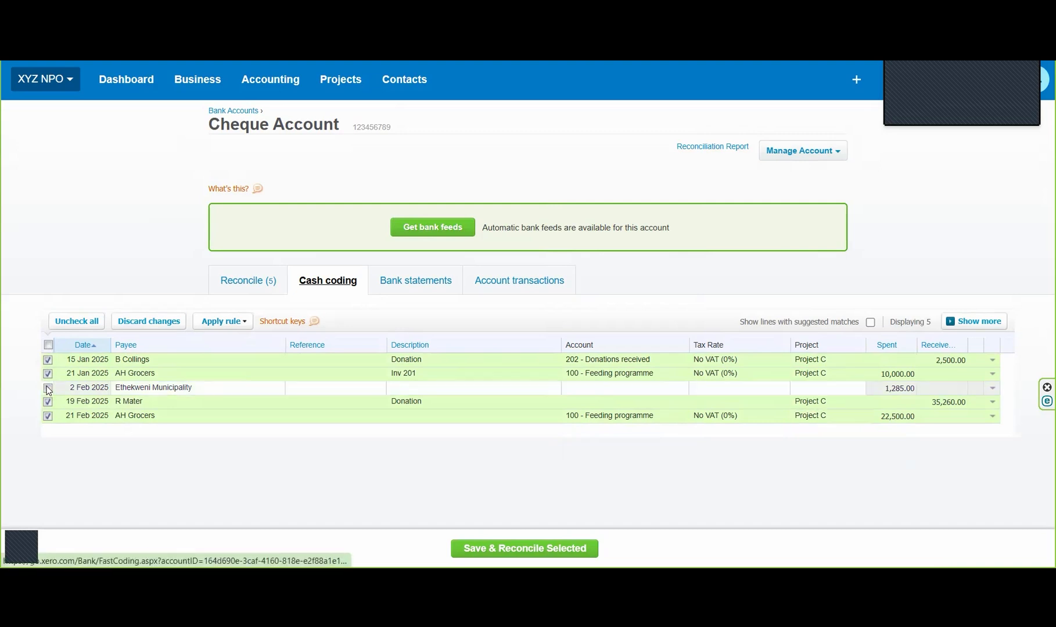
{"action": "left_click", "coordinate": [46, 403]}
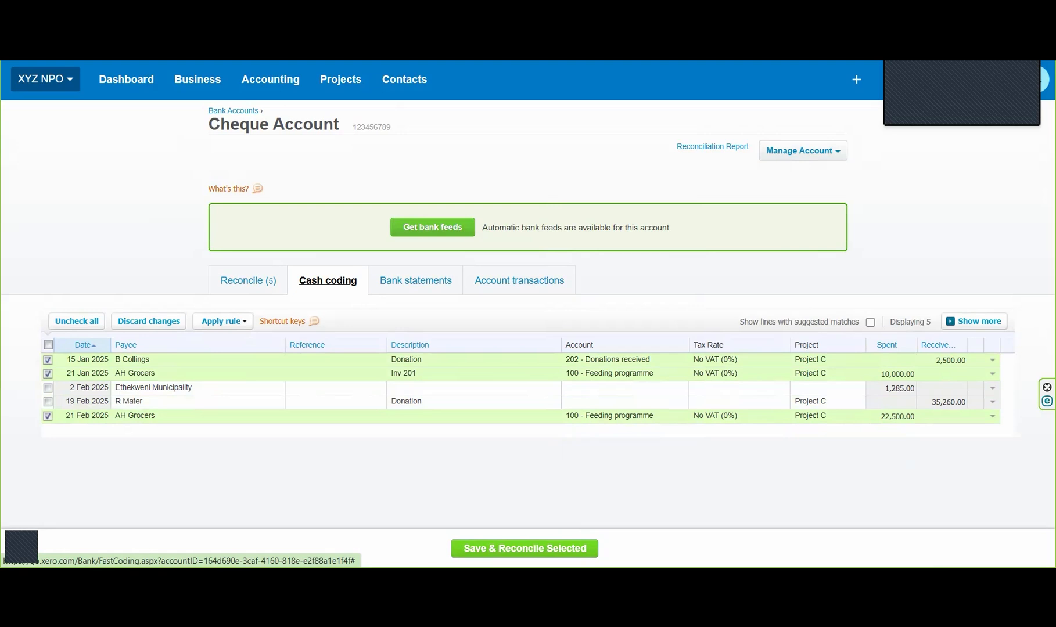
{"action": "left_click", "coordinate": [549, 548]}
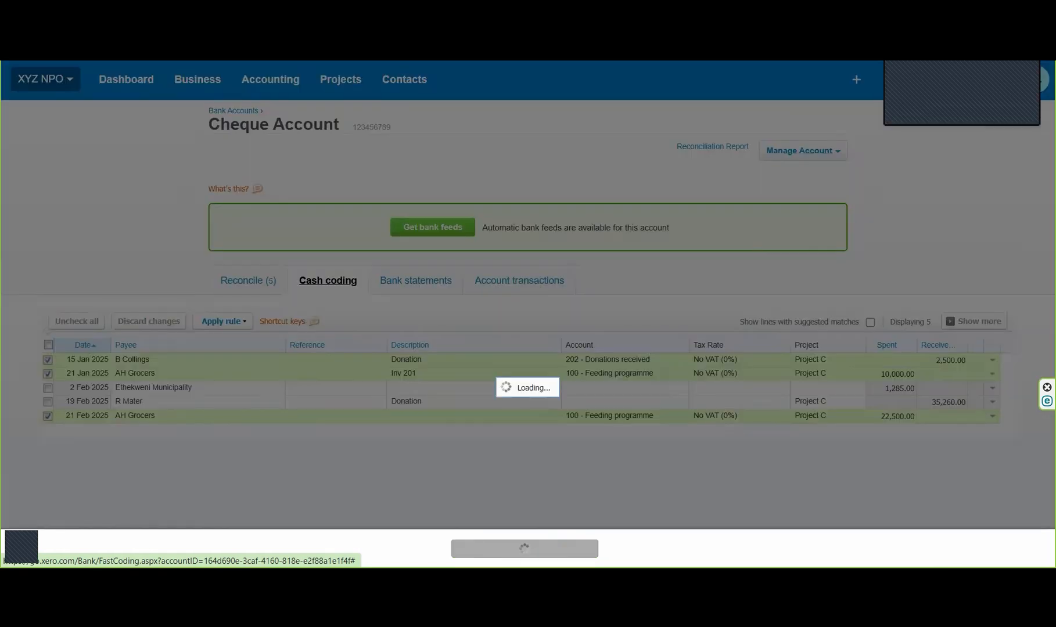
{"action": "left_click", "coordinate": [573, 326]}
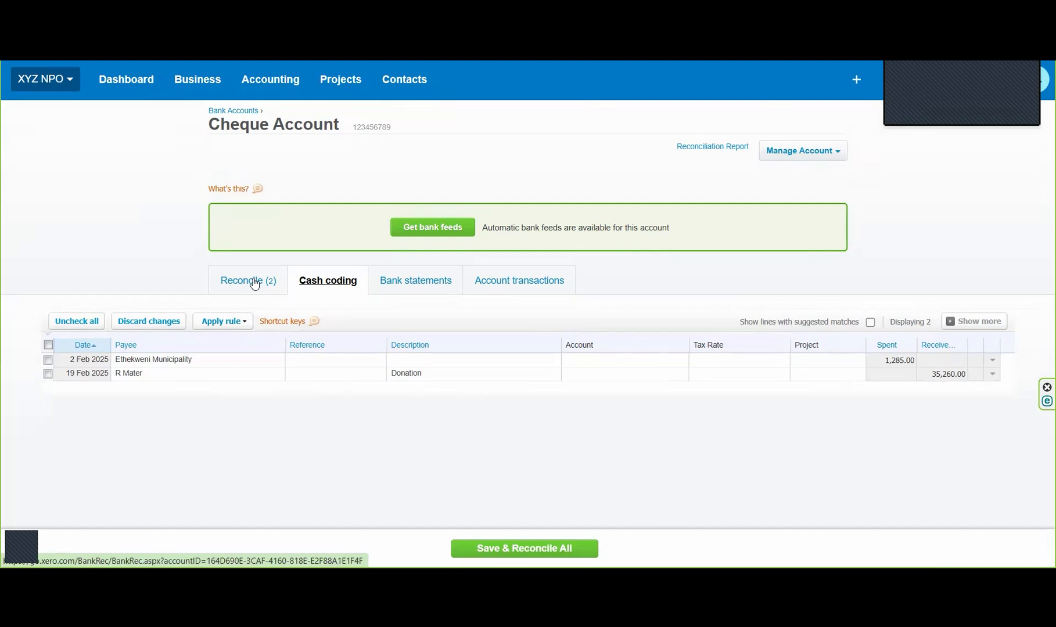
Step: Return to the Cheque Account's reconcile view at the 2 Feb 2025 Ethekweni Municipality payment
{"action": "left_click", "coordinate": [254, 282]}
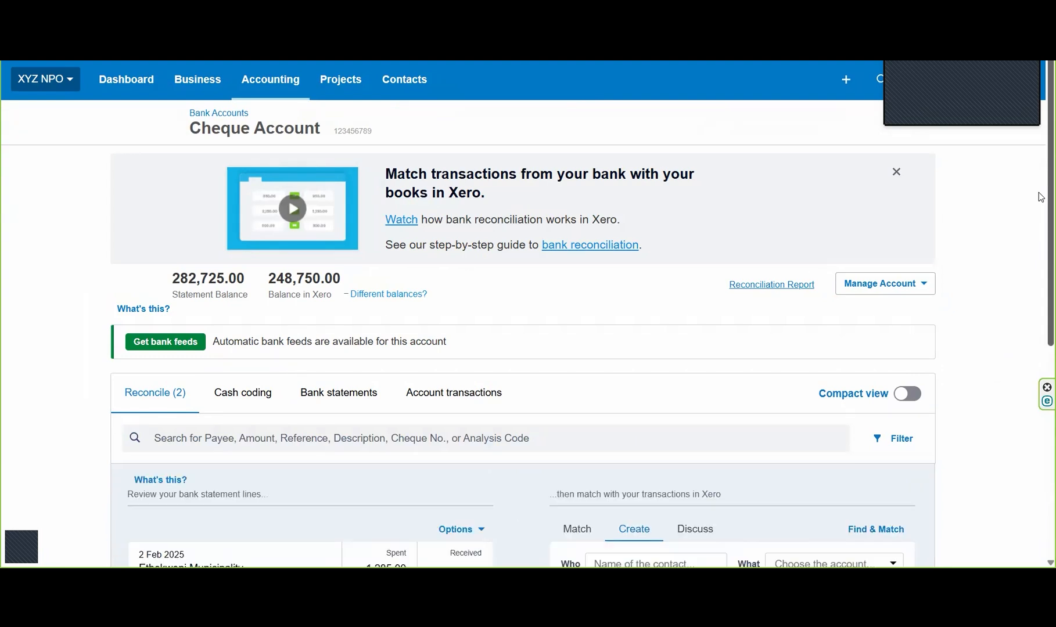
{"action": "scroll", "coordinate": [1040, 198], "scroll_direction": "down", "scroll_amount": 4}
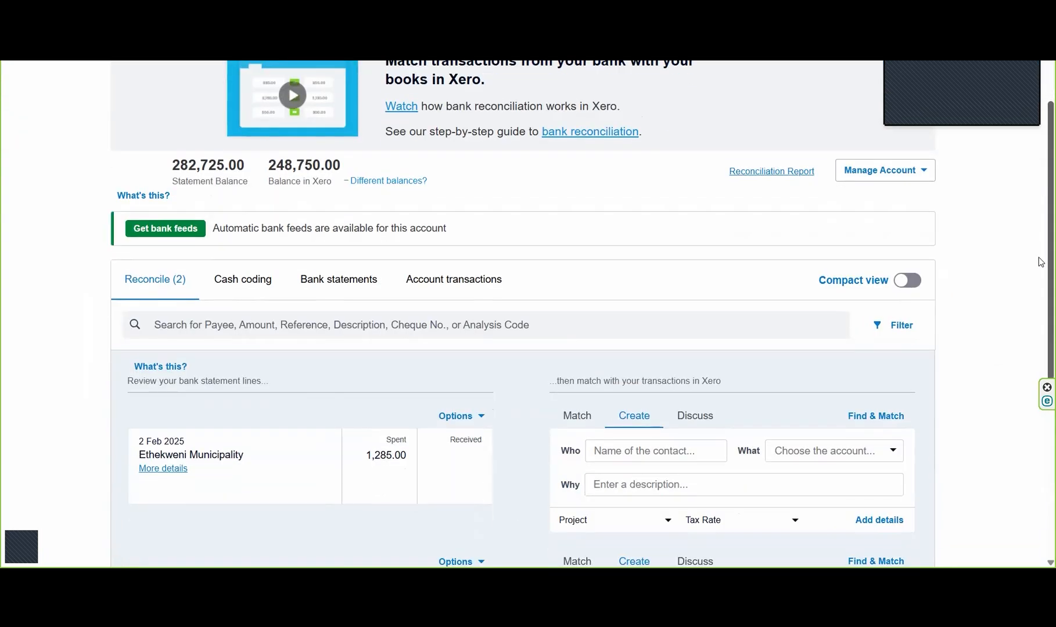